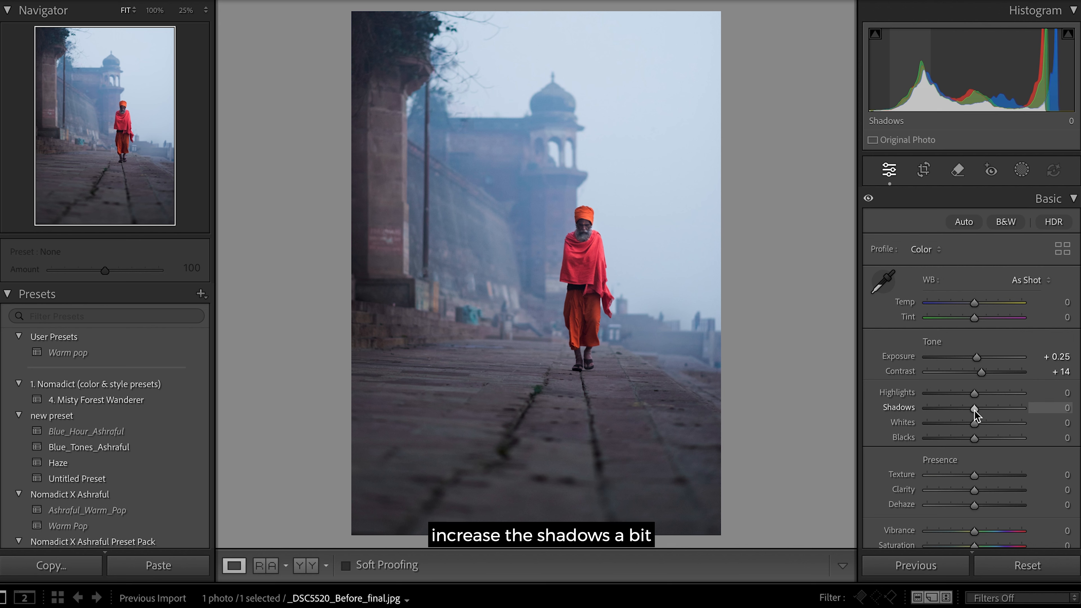
- Set Shadows to -8 and cool the white balance with Temp -5 and Tint -4
left_click_drag(974, 409, 971, 409)
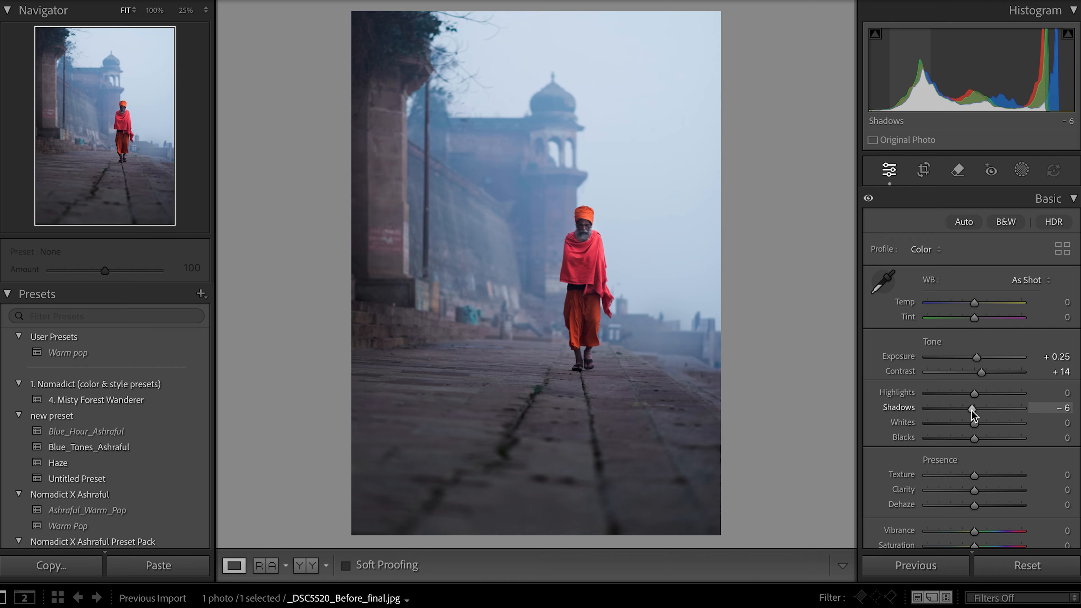
scroll(1034, 472, "down", 1)
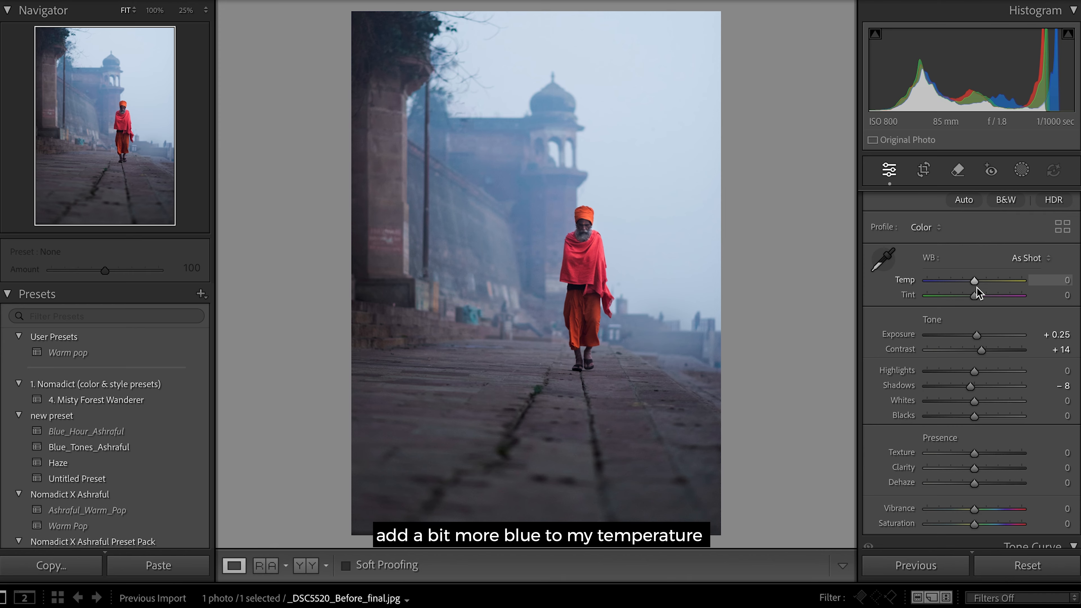
left_click_drag(974, 282, 972, 282)
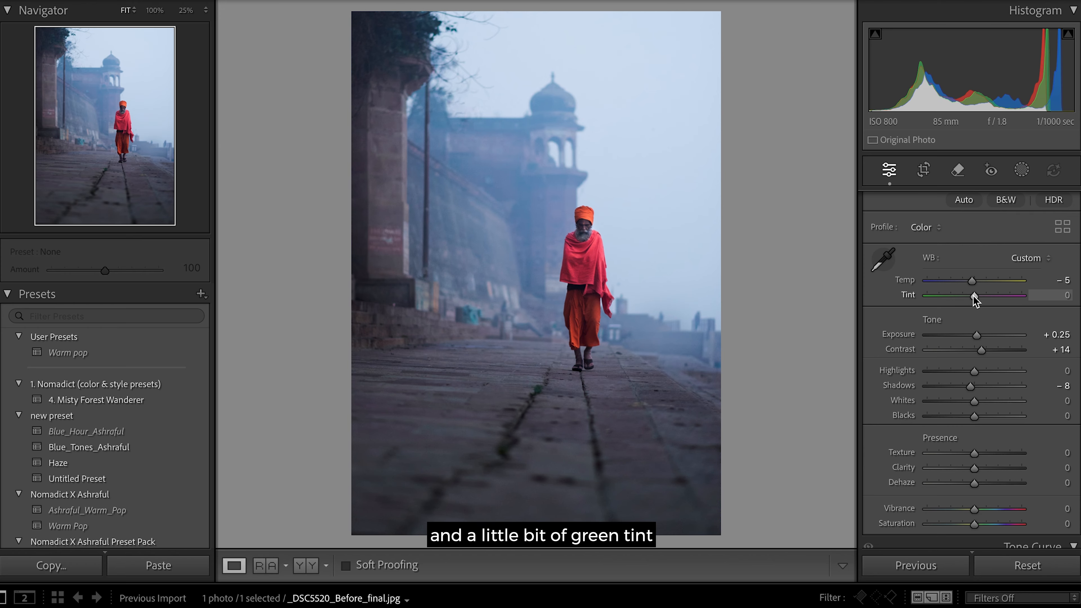
left_click_drag(976, 298, 973, 298)
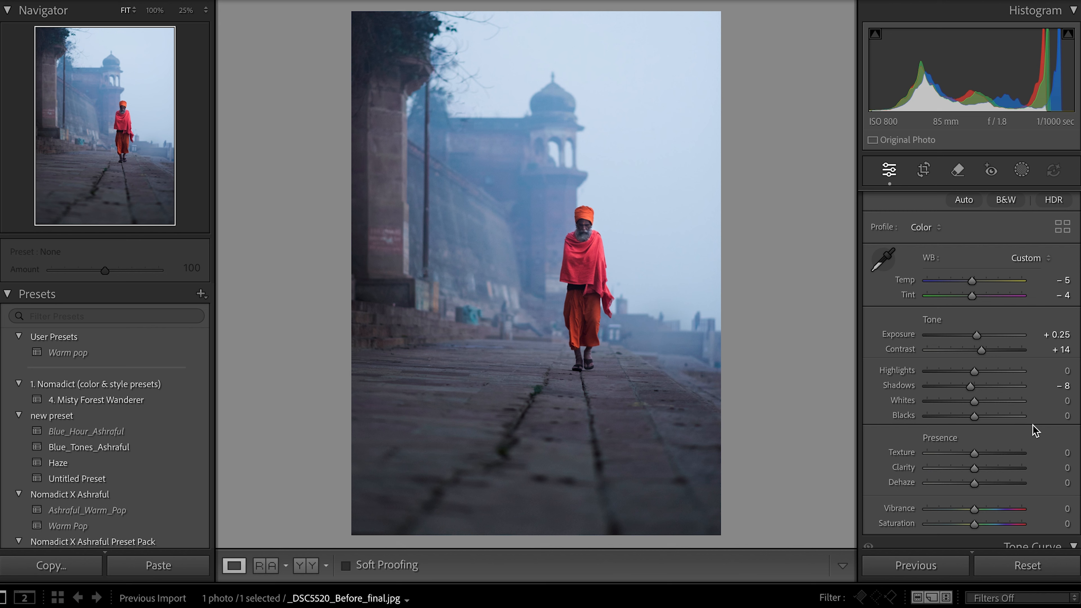
- Shift the red hue toward orange in the Color Mixer by setting it to +50
scroll(1035, 431, "down", 1)
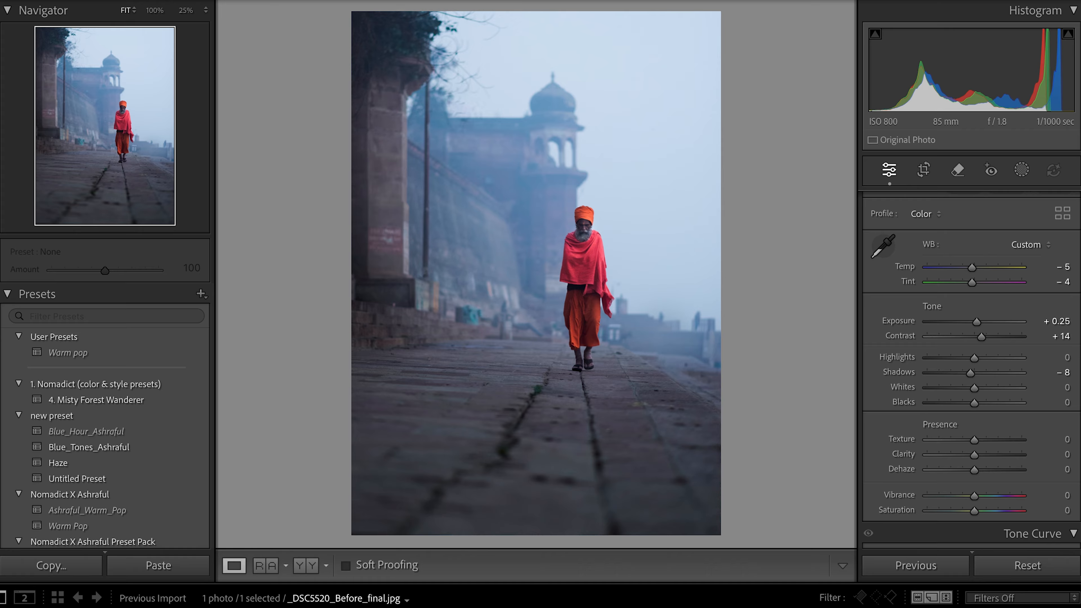
scroll(970, 370, "down", 10)
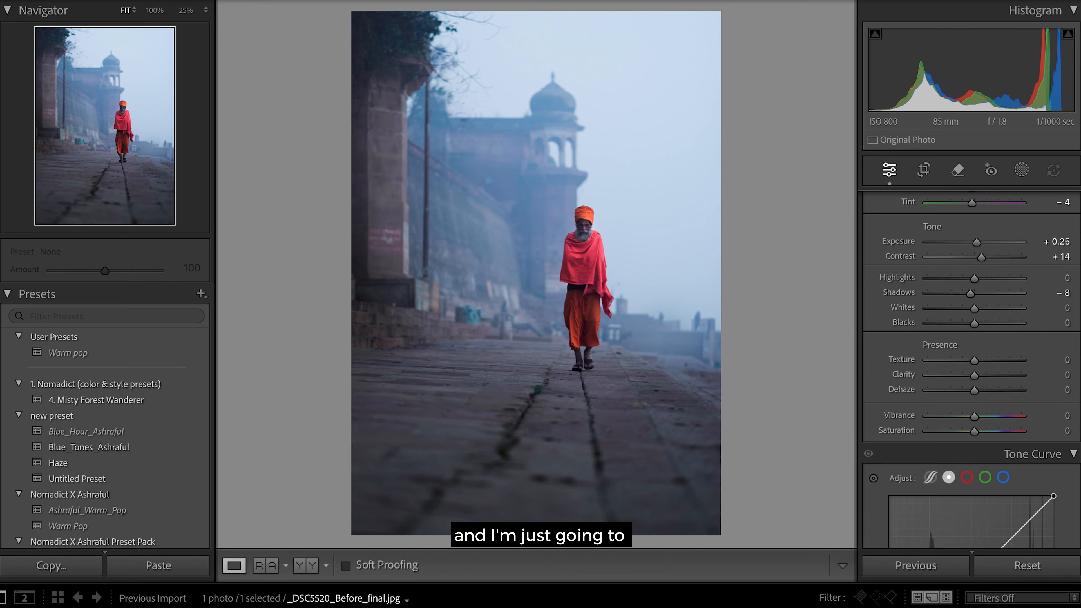
scroll(970, 371, "down", 7)
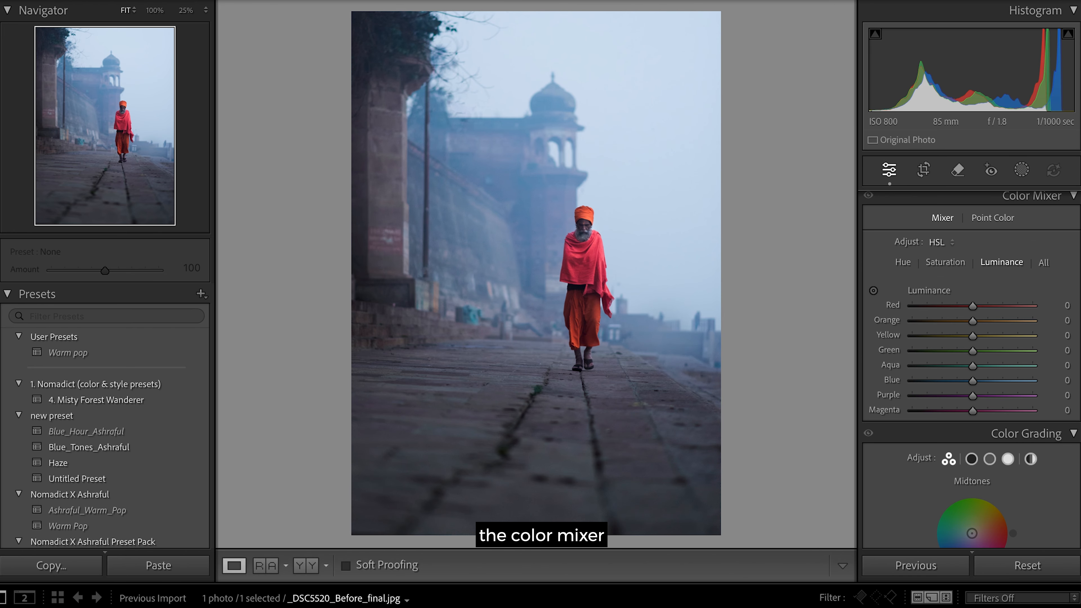
scroll(970, 371, "up", 1)
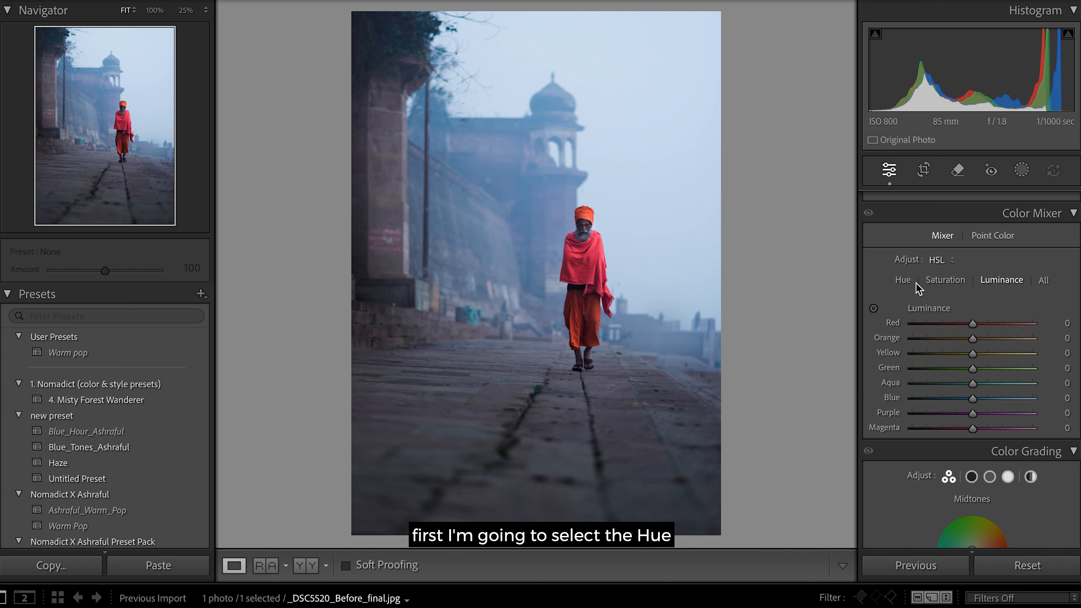
left_click(903, 281)
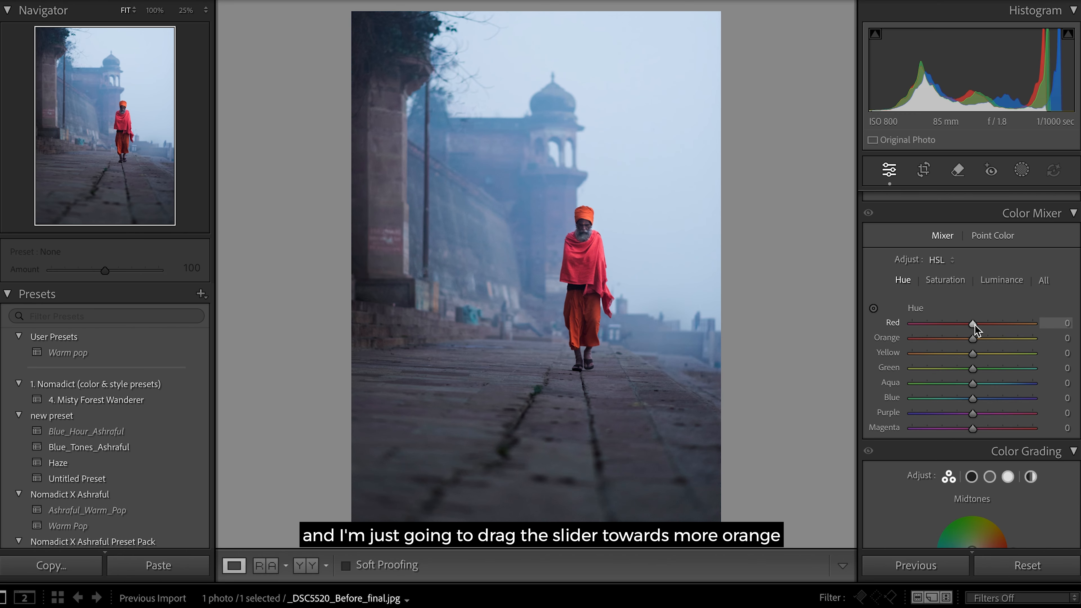
left_click_drag(974, 325, 1003, 328)
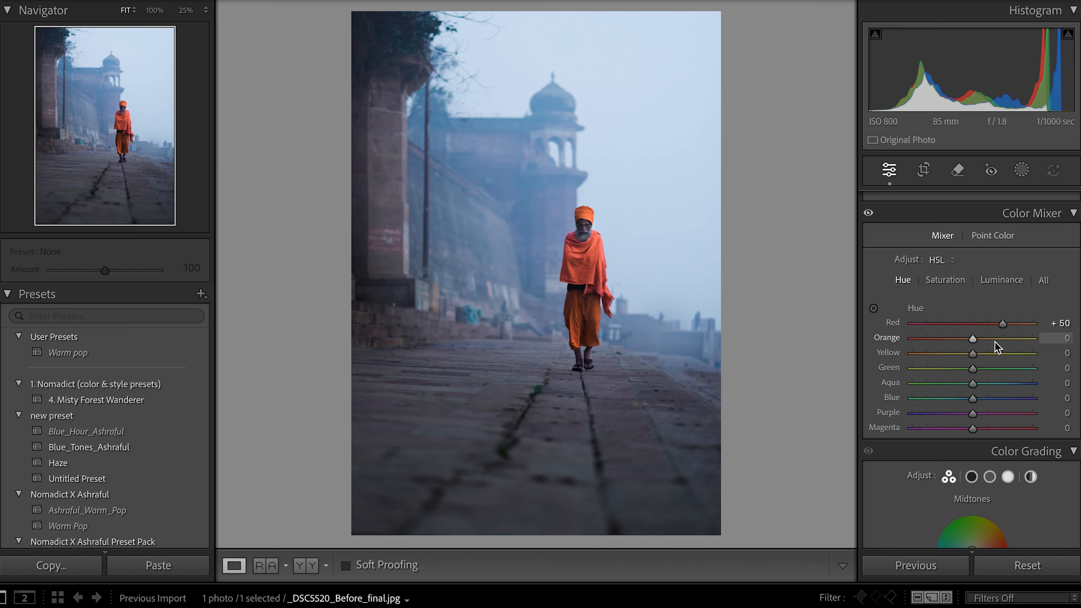
- Raise the Color Mixer saturation of Red to +31 and Orange to +13
left_click(951, 286)
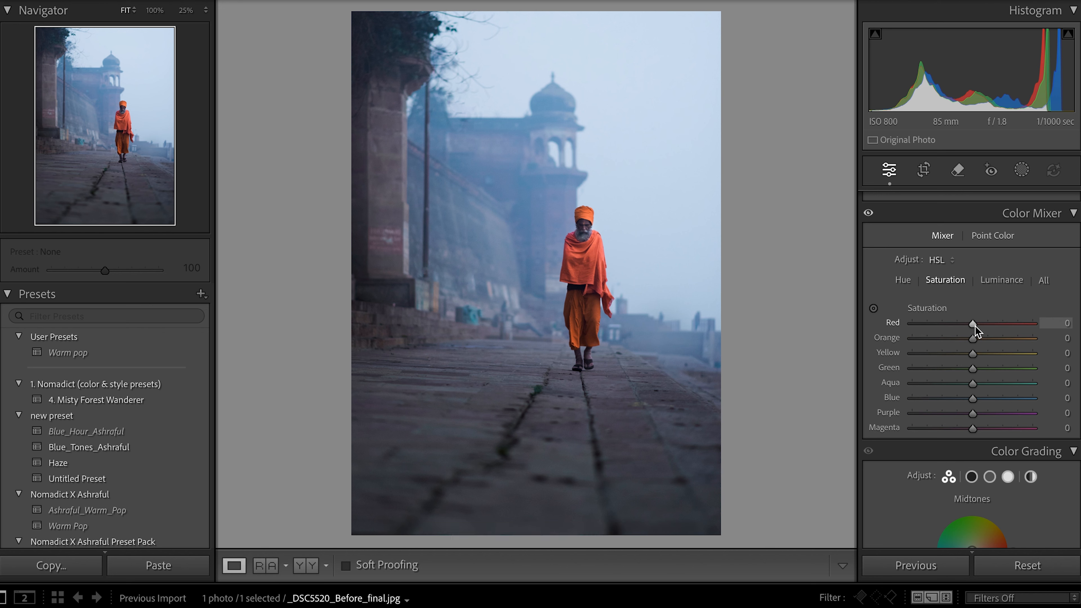
left_click_drag(975, 326, 993, 326)
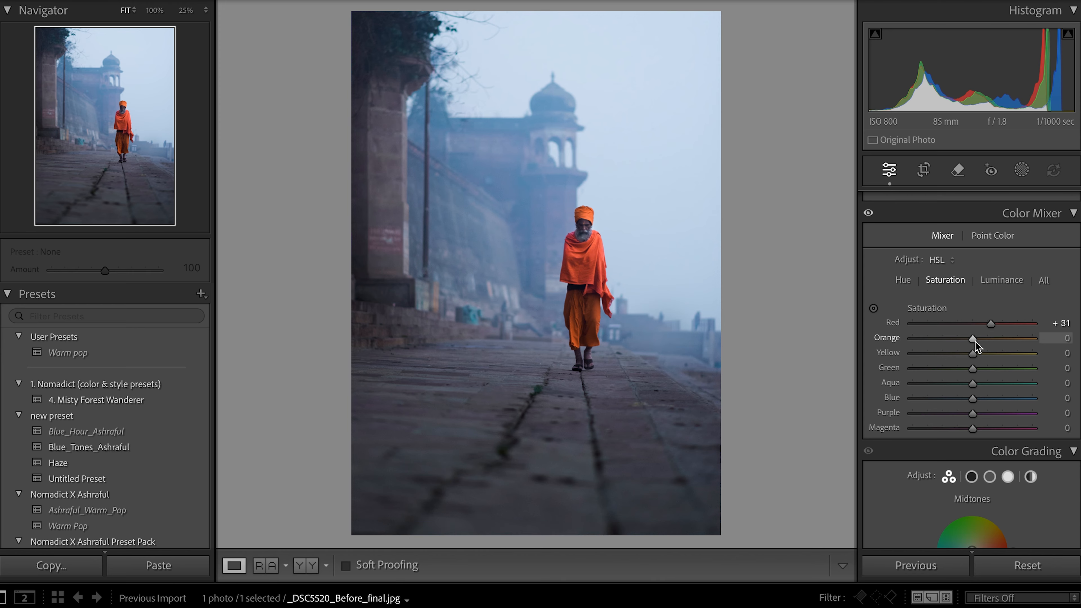
left_click_drag(974, 341, 981, 343)
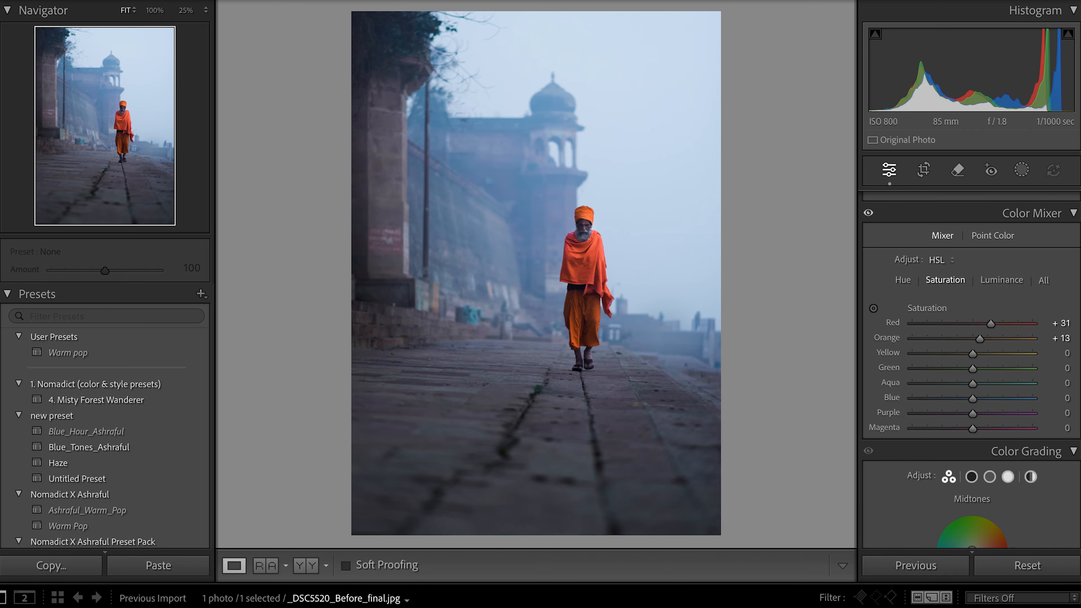
- Add three points to the main tone curve, one each in the highlights, midtones and shadows
scroll(1079, 301, "up", 3)
scroll(1079, 300, "up", 10)
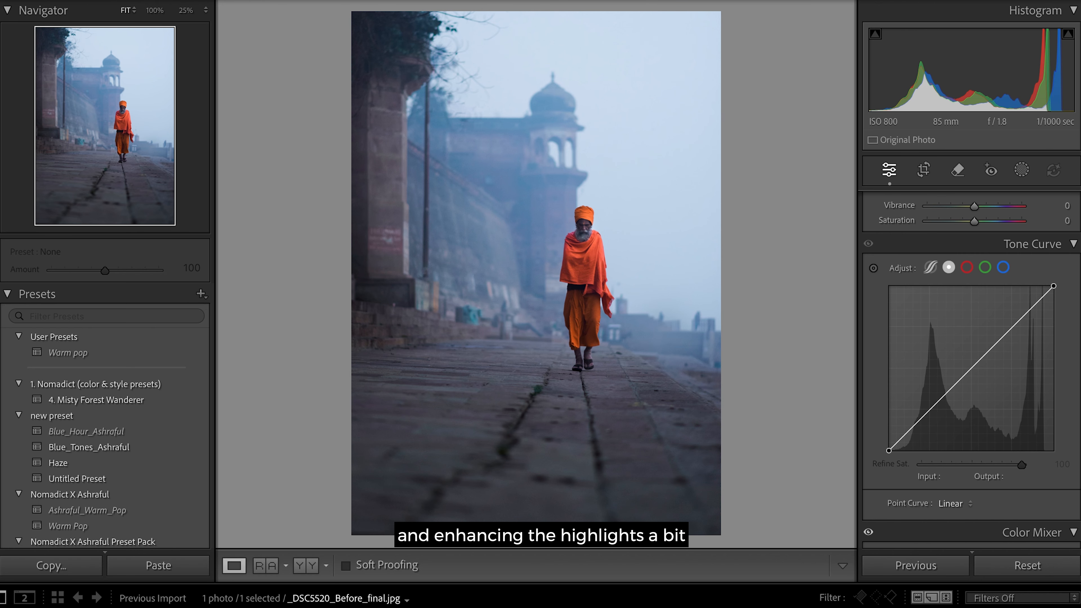
left_click(1012, 327)
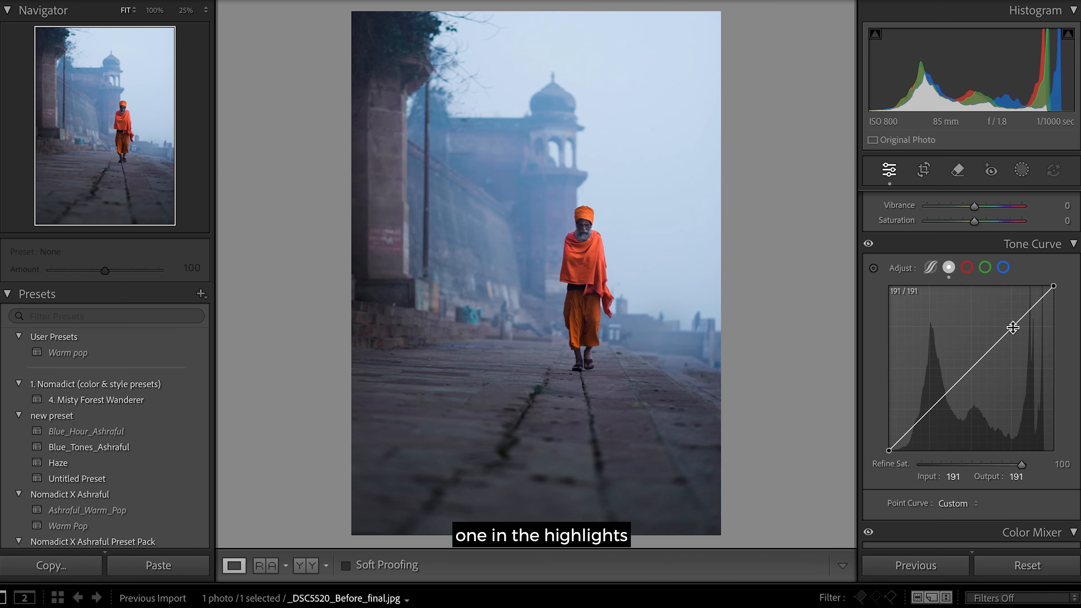
left_click(970, 370)
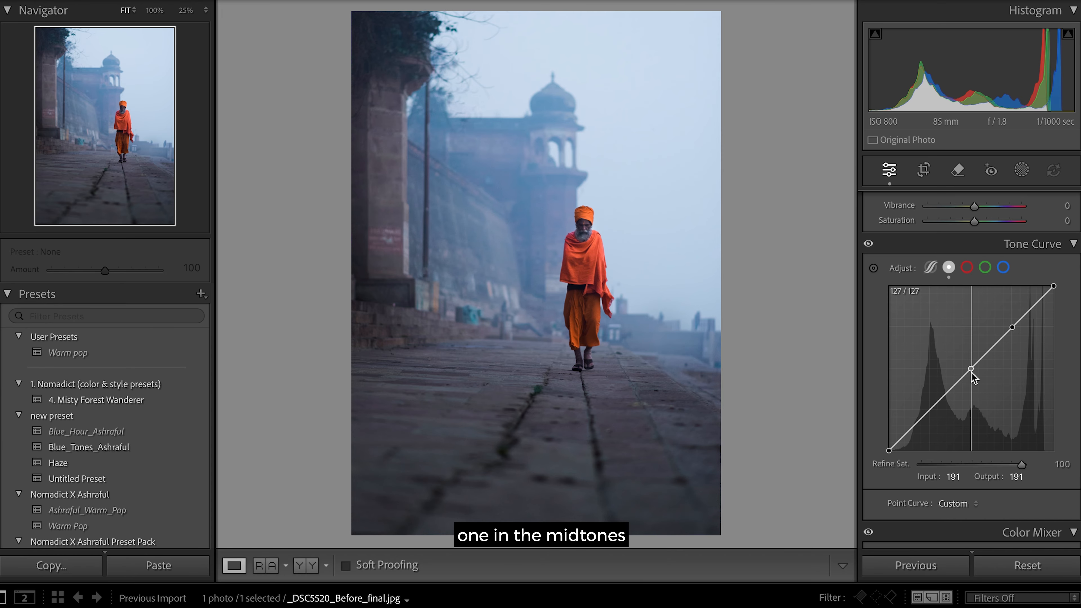
left_click(930, 409)
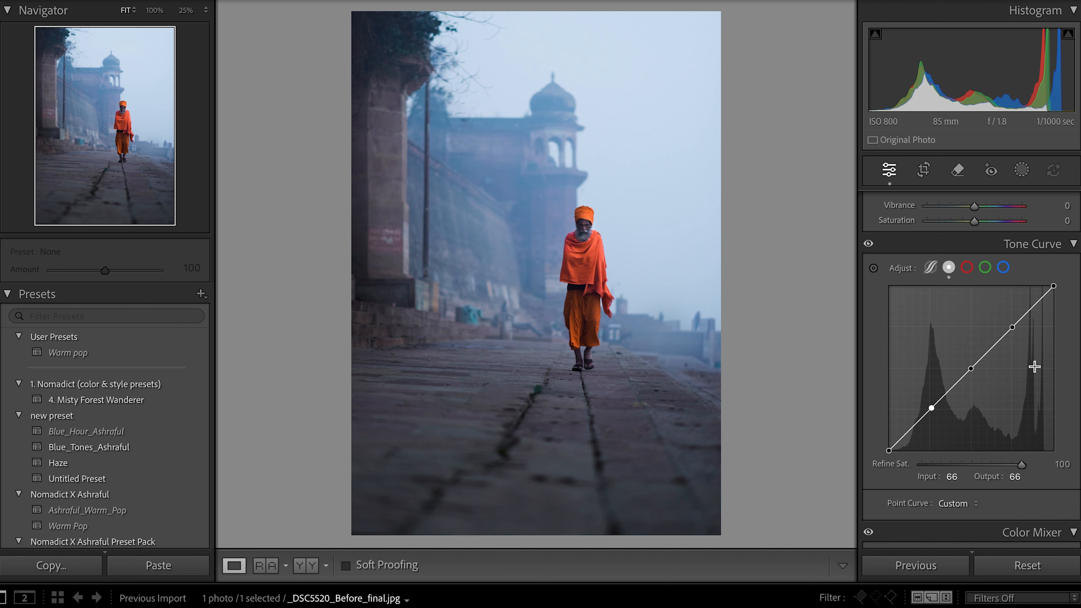
- Add contrast on the main tone curve by raising the highlights point to 191/200 and lowering the shadows point to 69/61
left_click(1013, 327)
left_click_drag(1013, 328, 1014, 327)
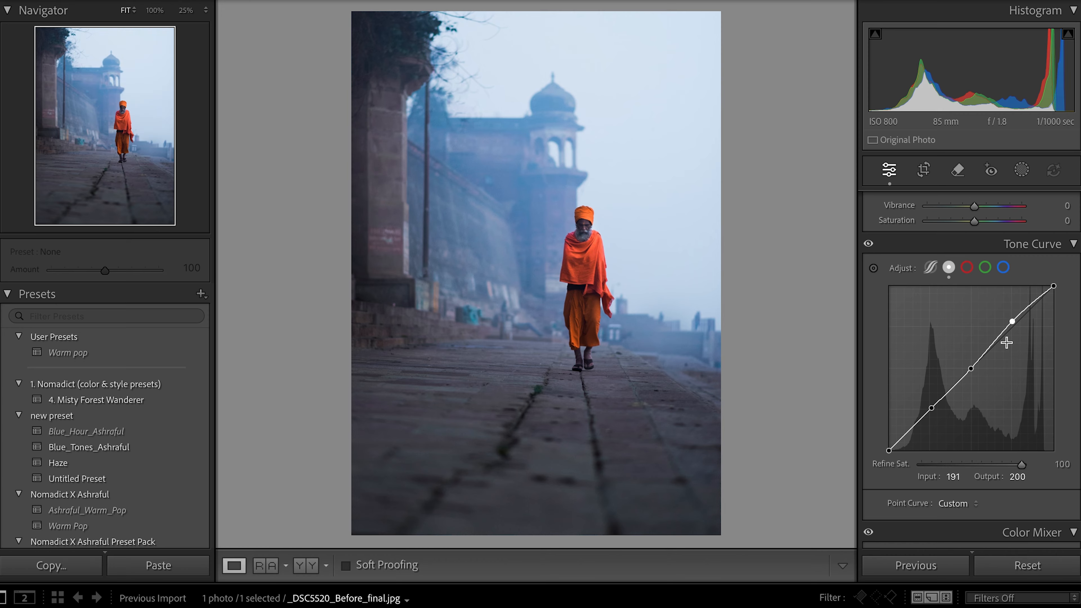
left_click(932, 409)
left_click_drag(932, 410, 934, 413)
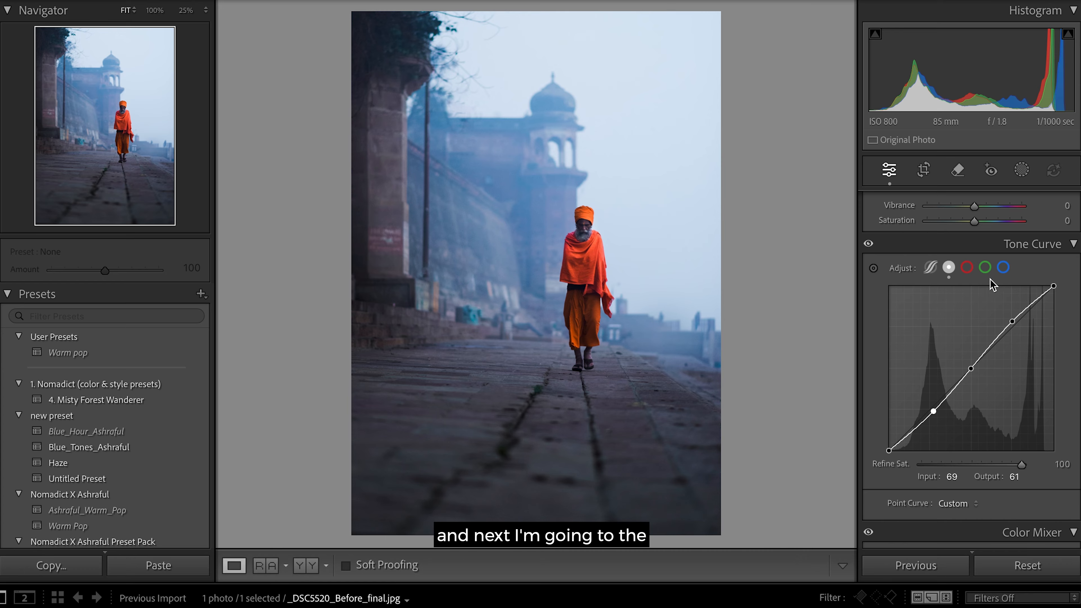
- Add highlights, midtones and shadows points to the blue channel curve and raise the highlights point to 192/202
left_click(1002, 268)
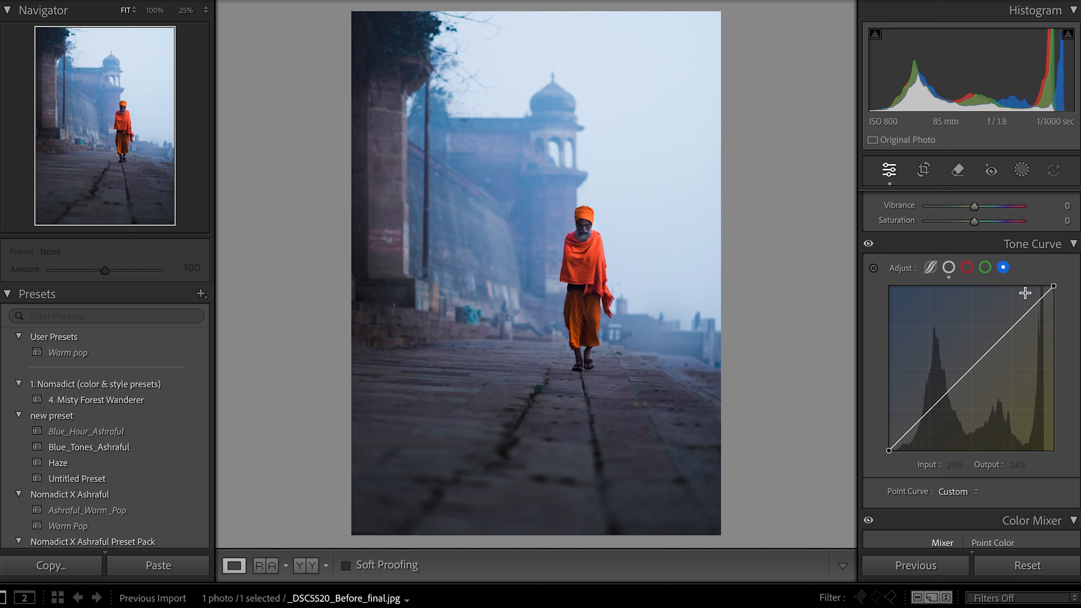
left_click(1013, 326)
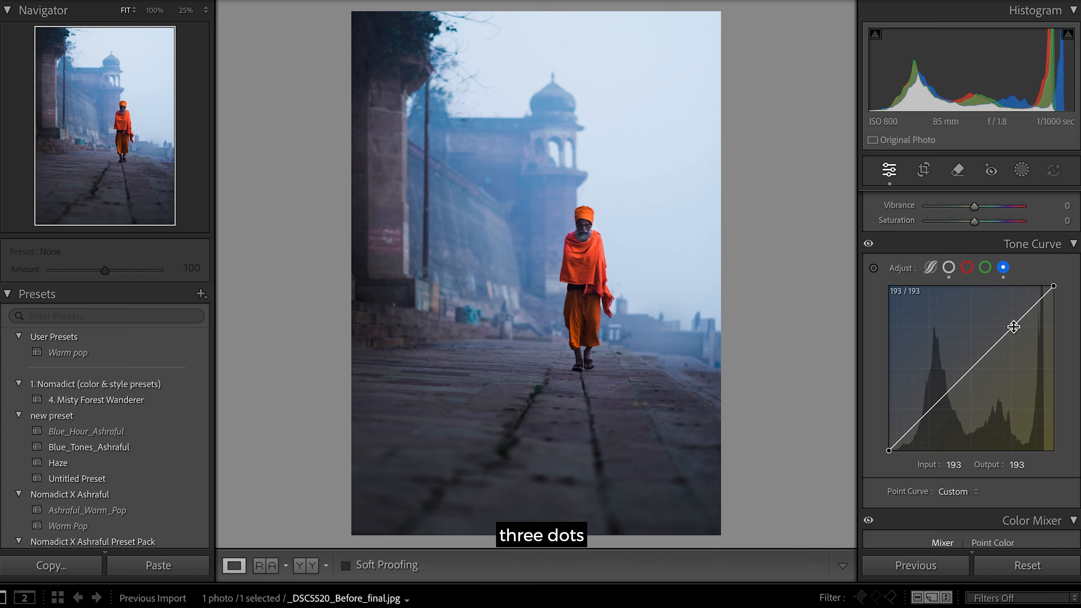
left_click(974, 365)
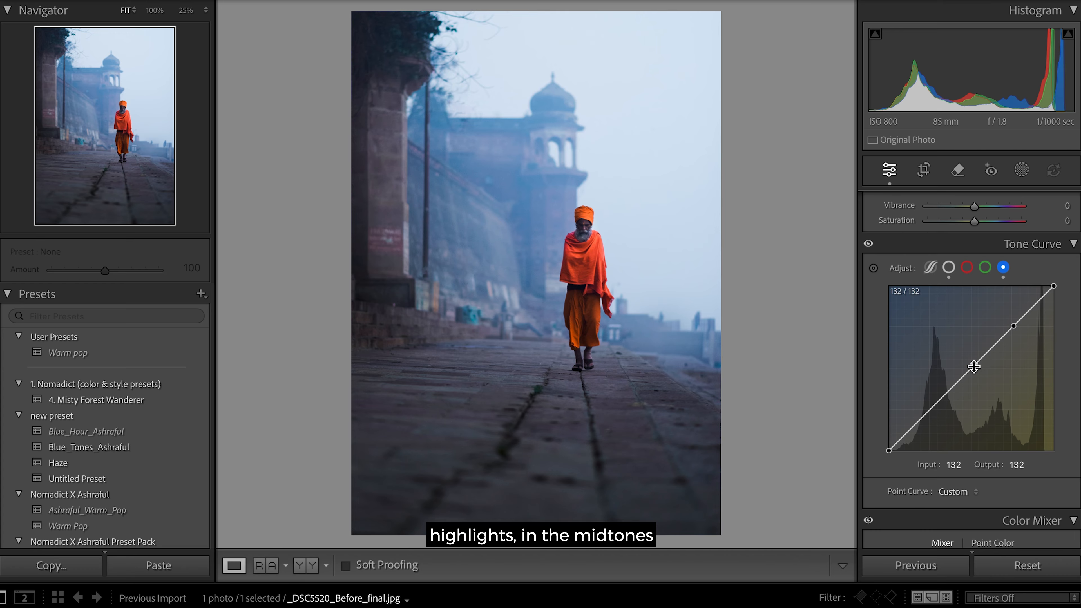
left_click(931, 408)
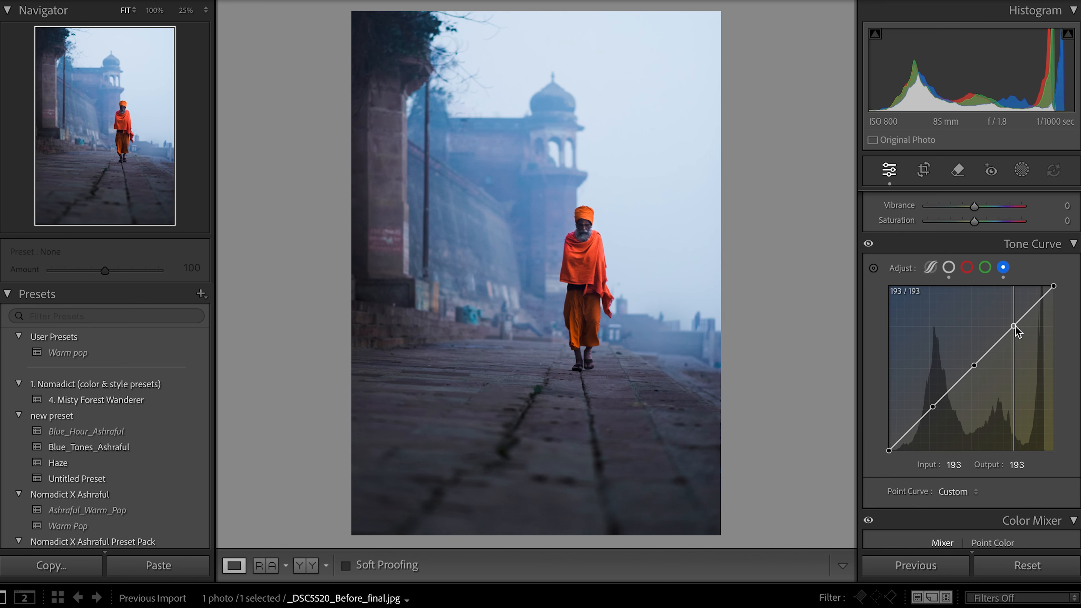
left_click_drag(1015, 327, 1014, 320)
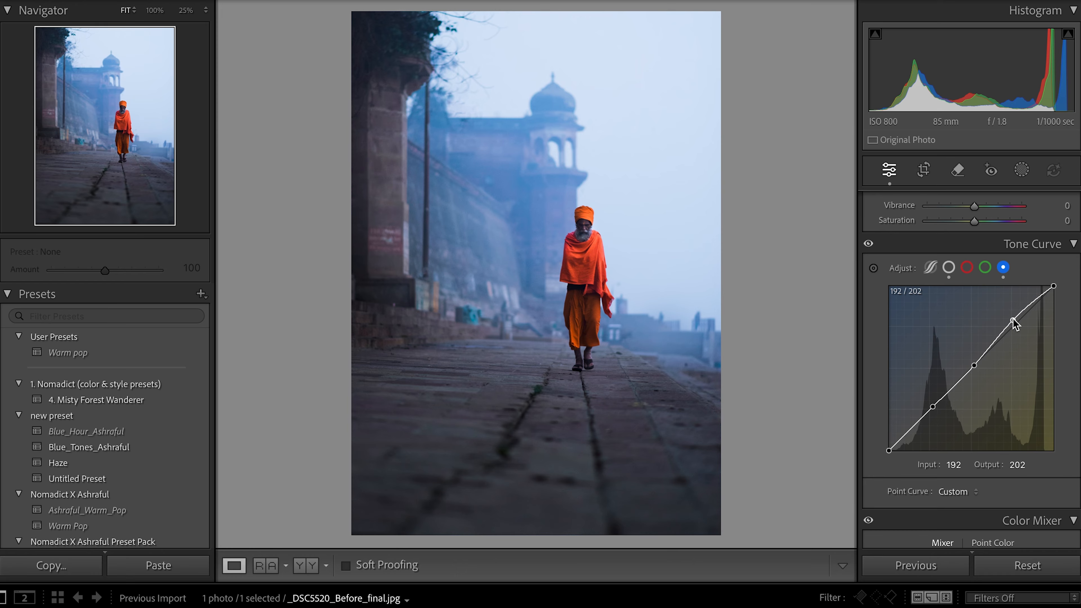
- Add highlights, midtones and shadows points to the red channel curve and lower the highlights point to 195/188
left_click(966, 269)
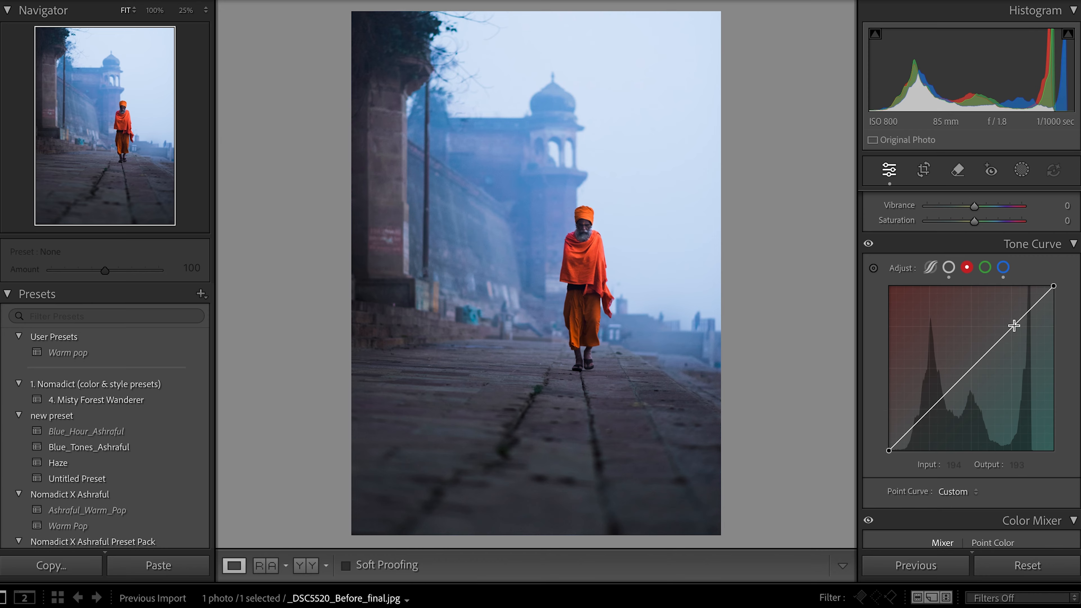
left_click(1011, 327)
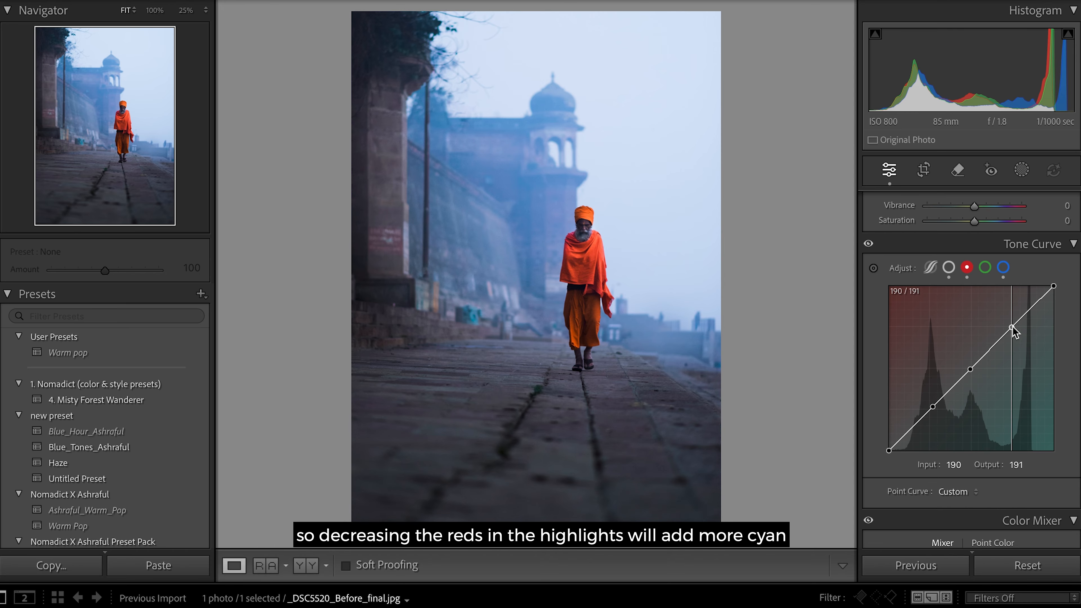
left_click_drag(1012, 327, 1016, 330)
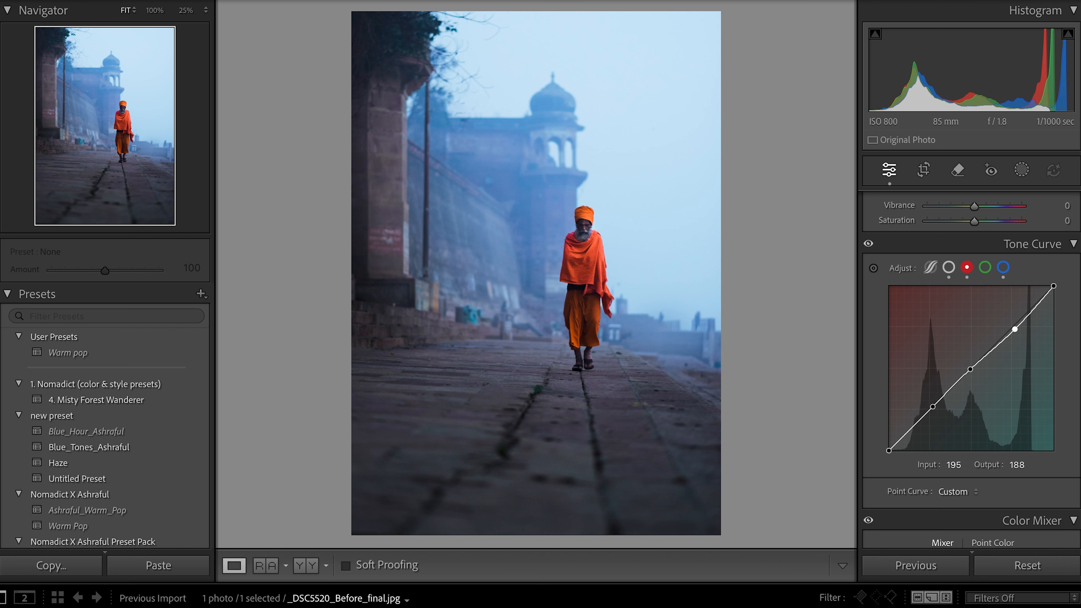
- Color grade the shadows slightly toward blue and the highlights toward cyan with hue 188 and saturation 9
scroll(971, 370, "down", 10)
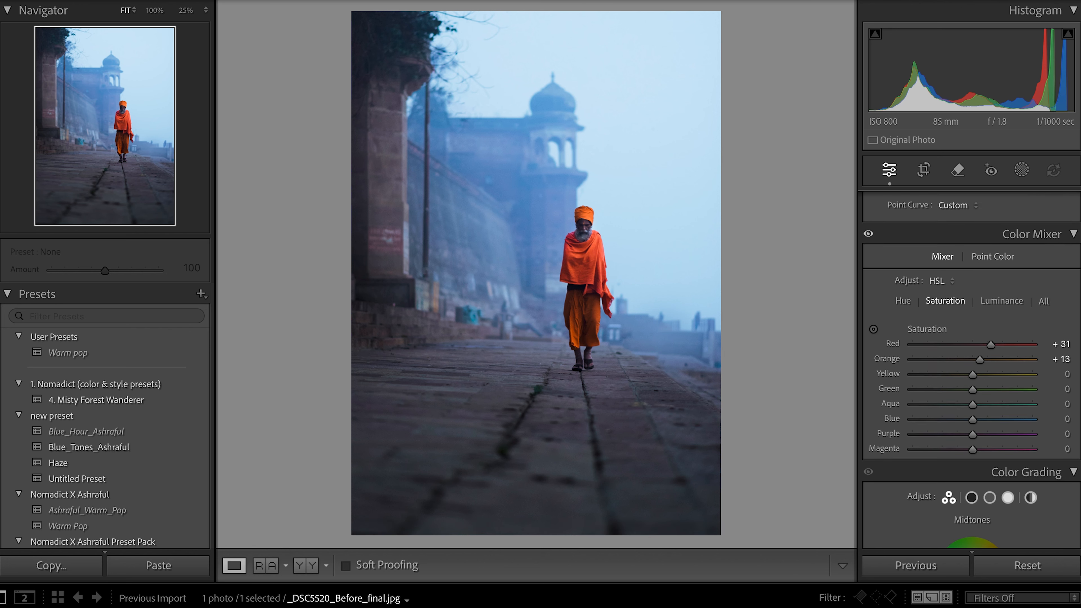
scroll(971, 370, "down", 5)
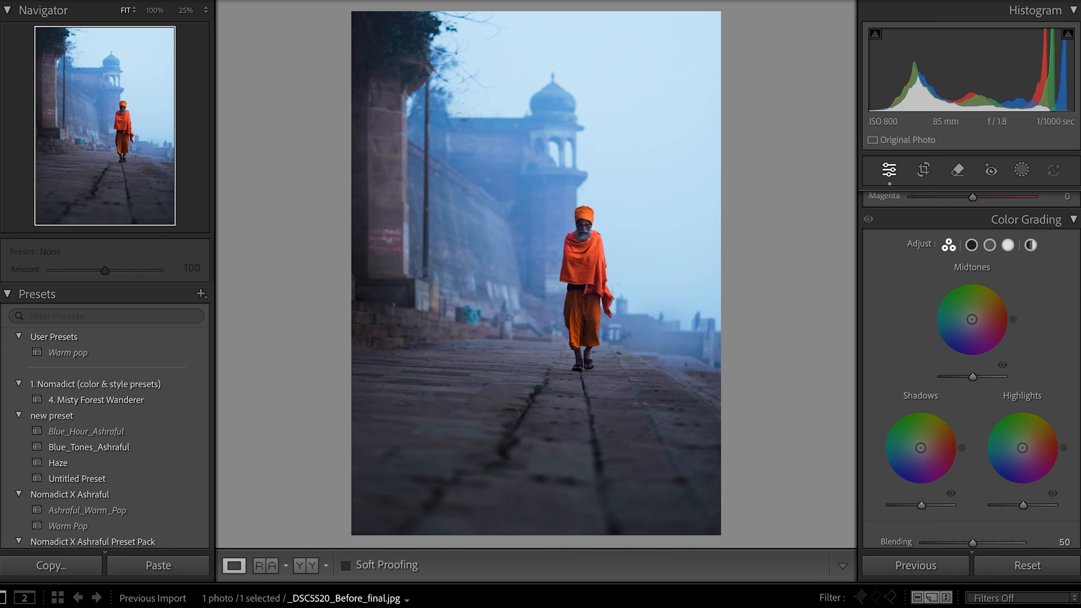
scroll(971, 370, "down", 1)
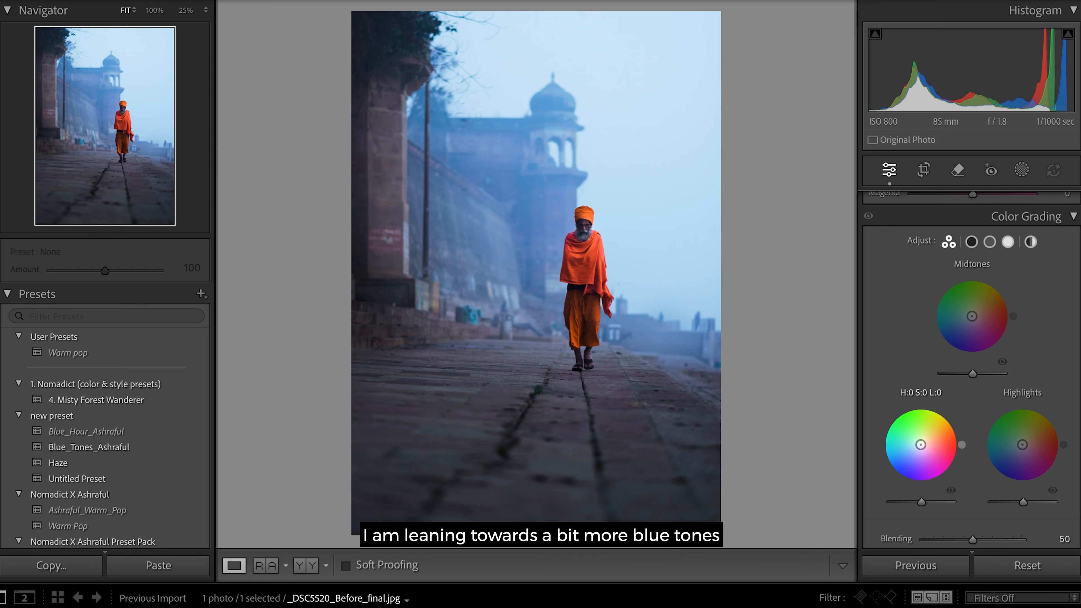
left_click_drag(920, 444, 915, 448)
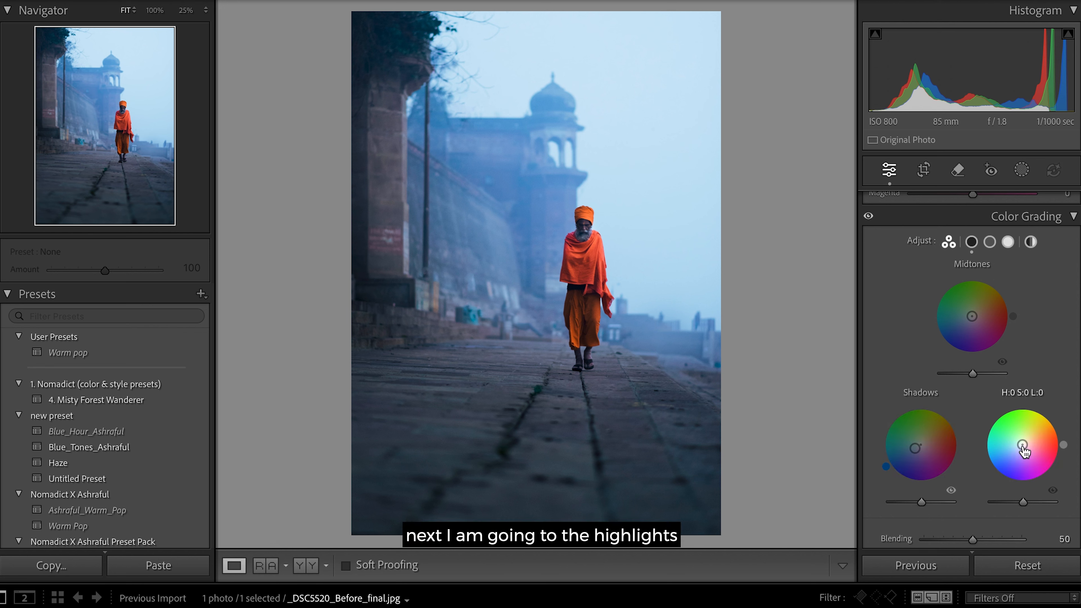
left_click_drag(1023, 446, 1019, 445)
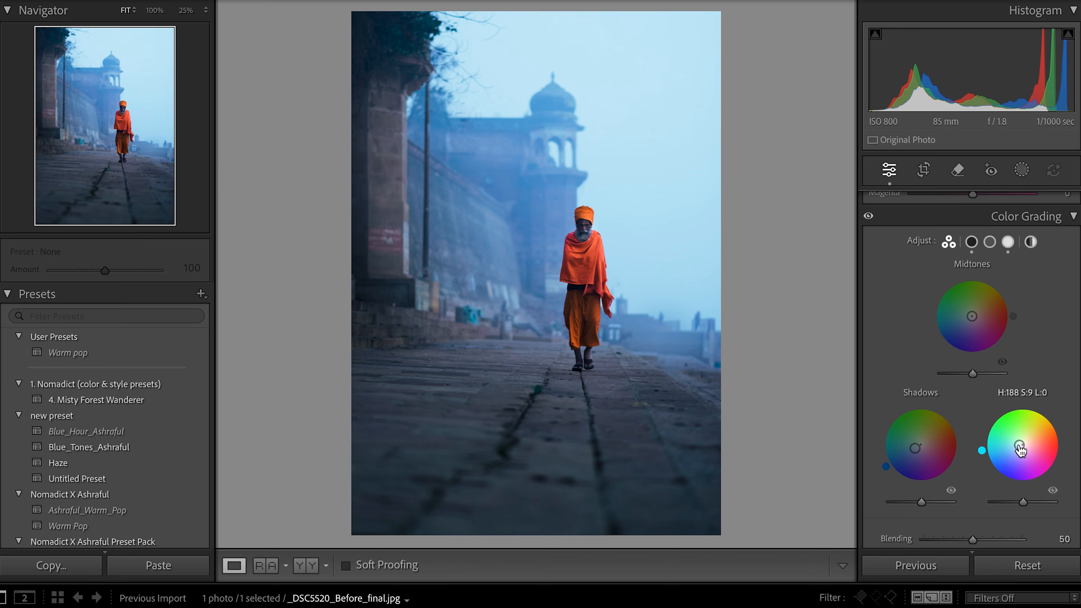
- Strengthen the contrast on the main tone curve by moving the highlights point to 191/204 and the shadows point to 67/59
scroll(1019, 445, "up", 3)
scroll(1019, 445, "up", 8)
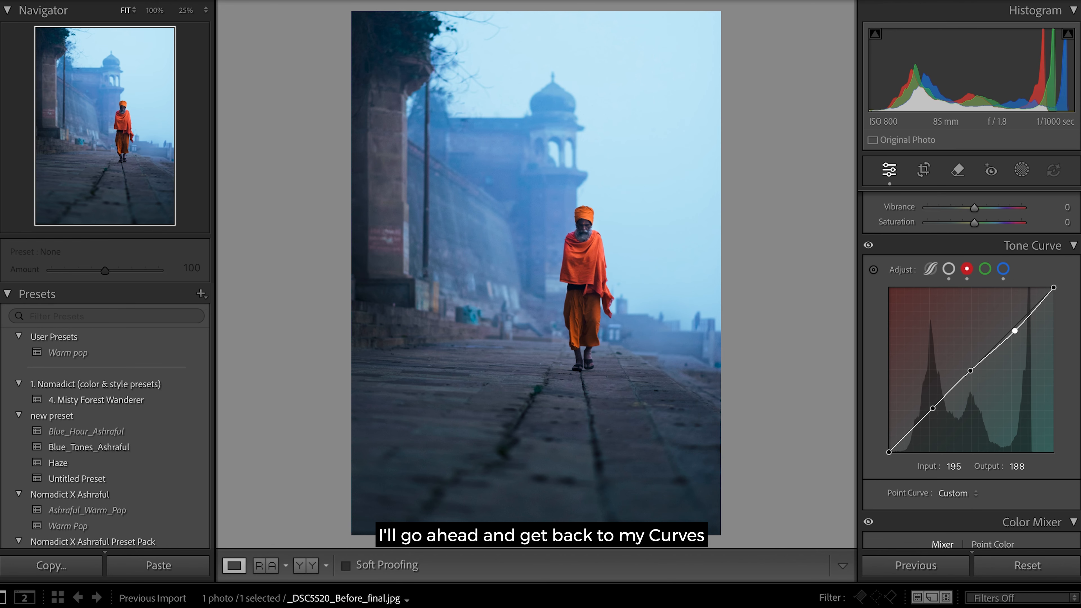
left_click(948, 268)
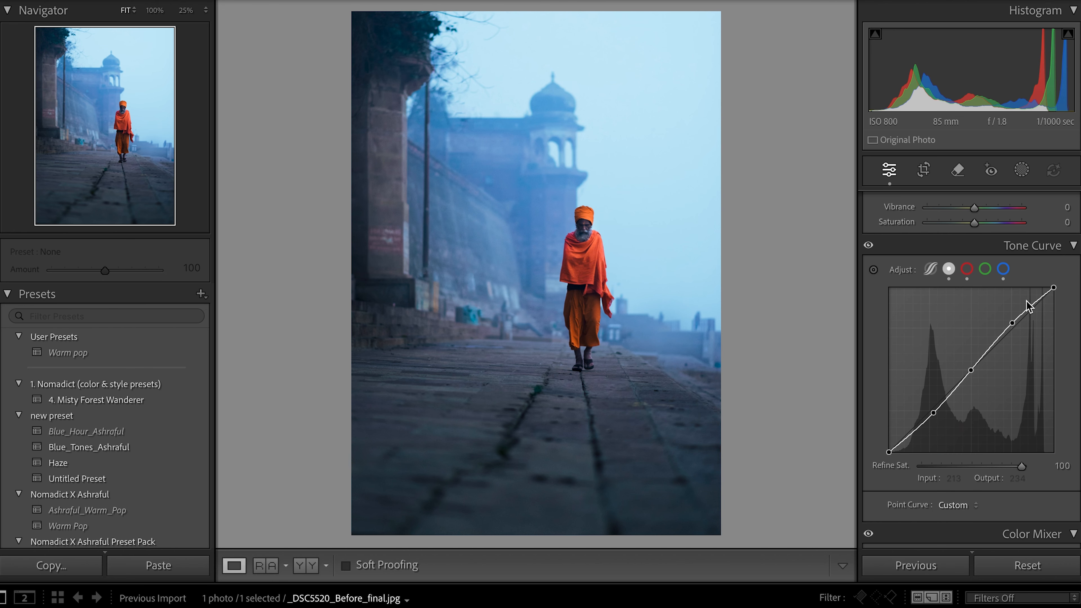
left_click(1012, 323)
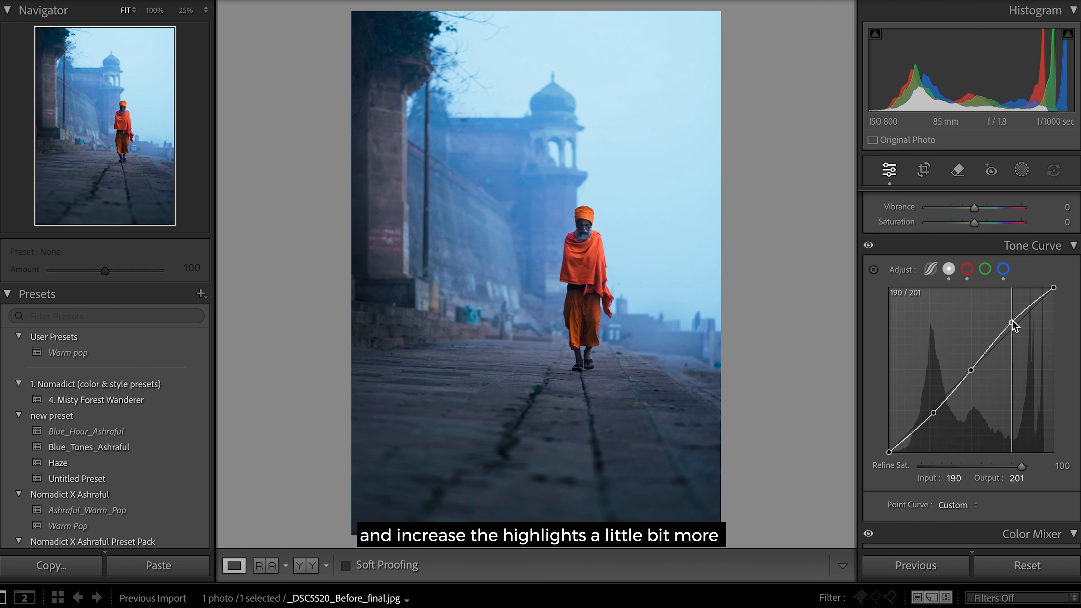
left_click_drag(1012, 323, 1015, 322)
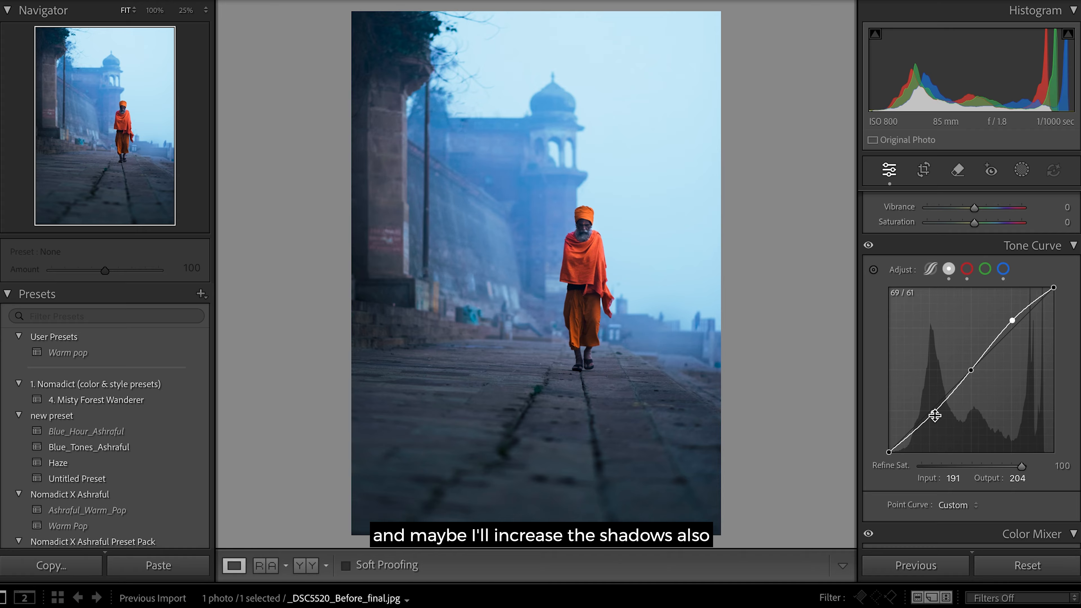
left_click_drag(934, 415, 932, 414)
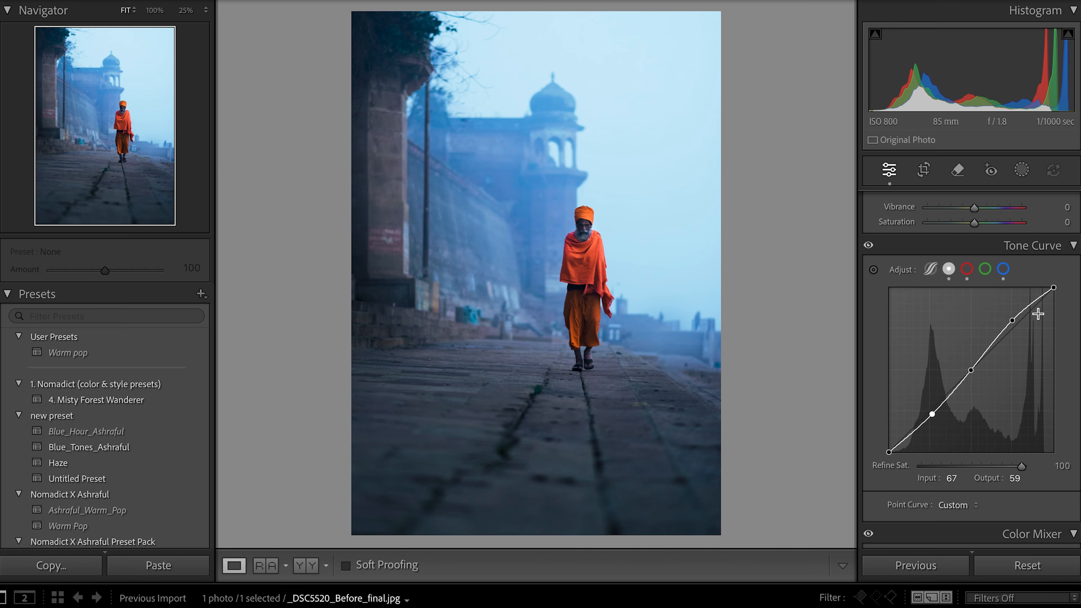
- Add highlights, midtones and shadows points to the green channel curve and raise the highlights point to 189/194
left_click(1002, 268)
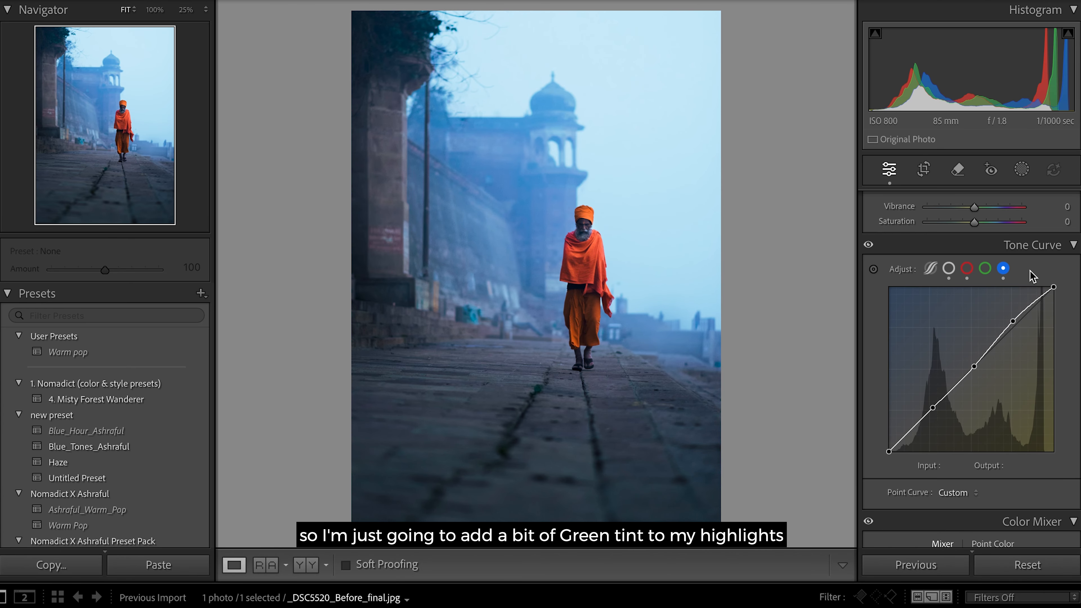
left_click(987, 271)
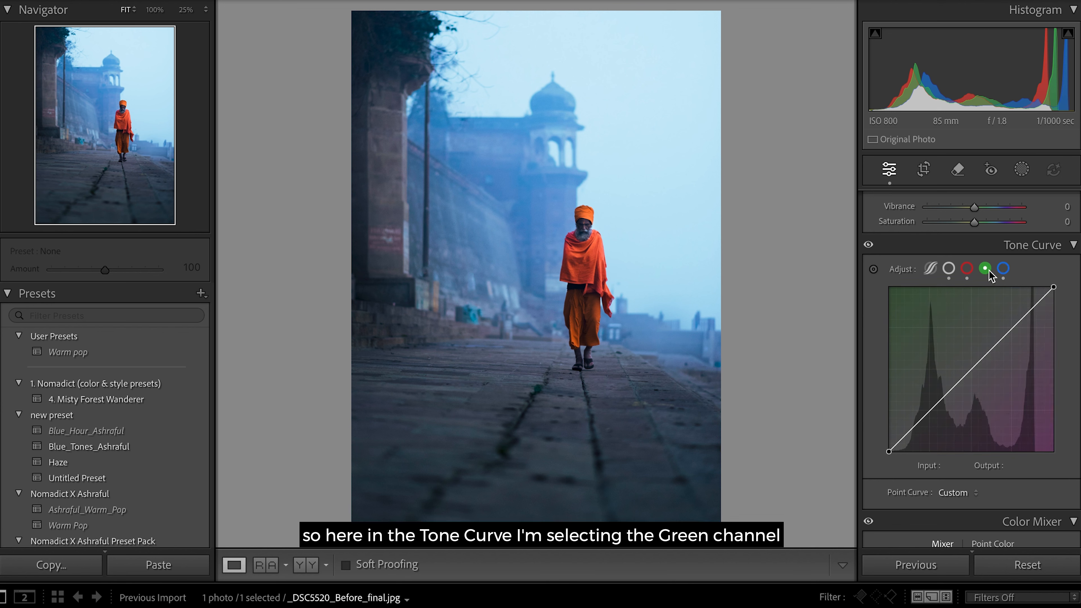
left_click(1010, 328)
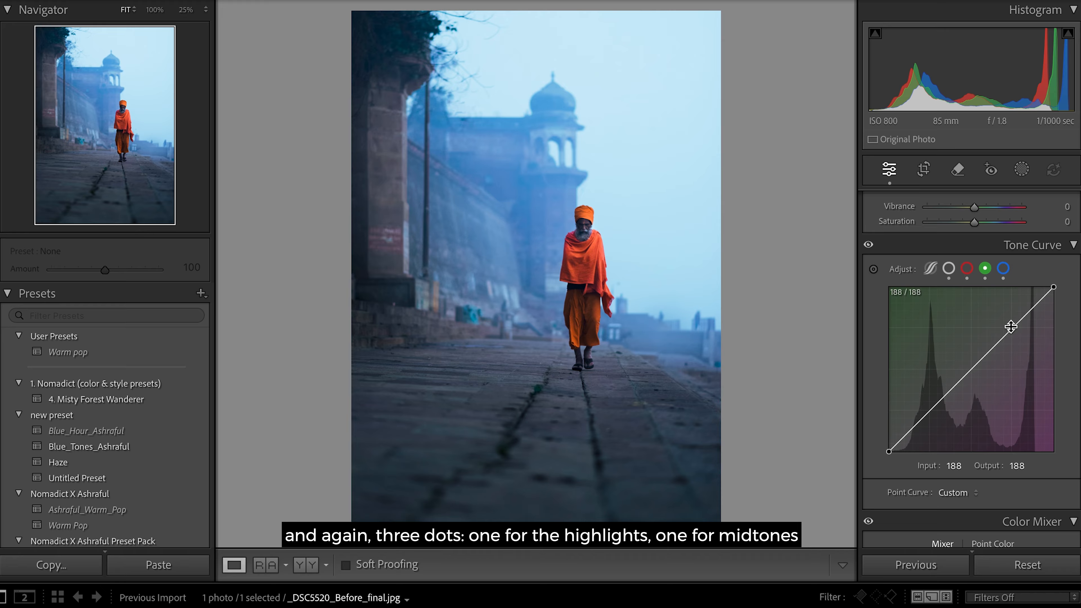
left_click(972, 370)
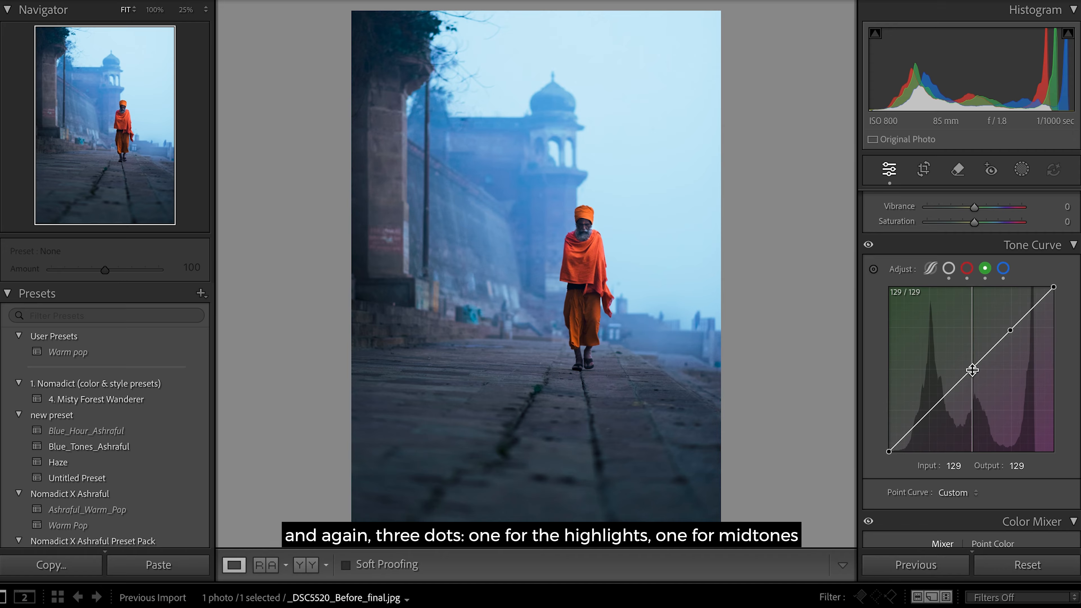
left_click(929, 410)
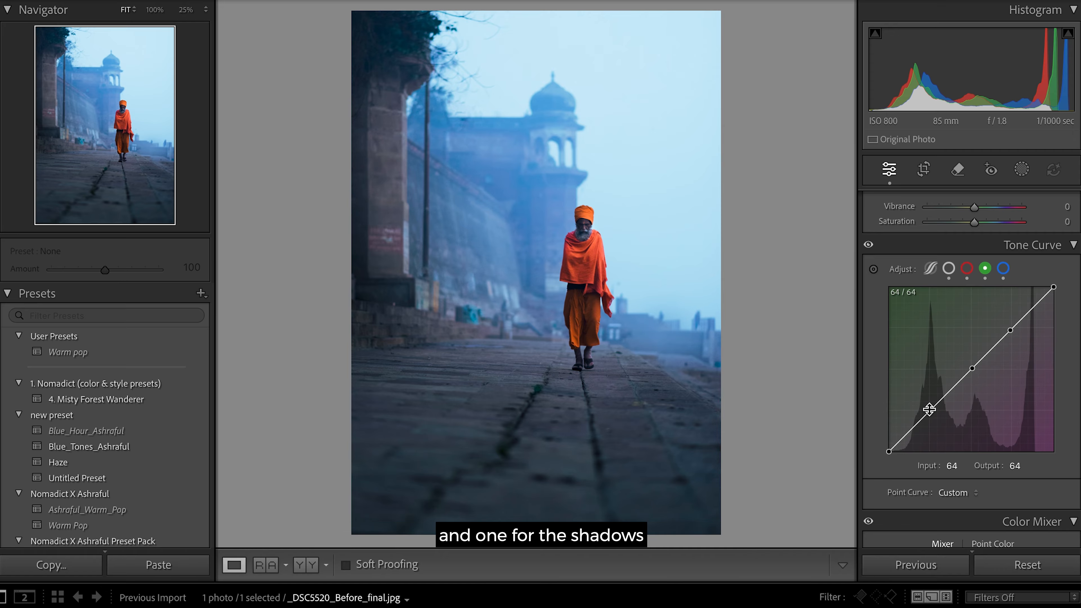
left_click(1011, 330)
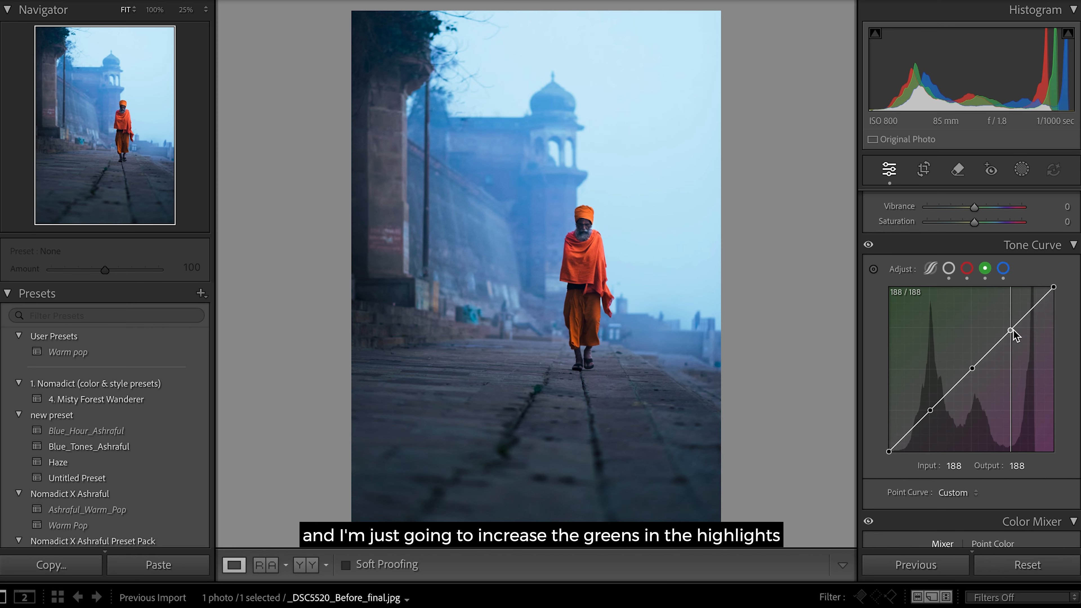
left_click_drag(1012, 331, 1011, 325)
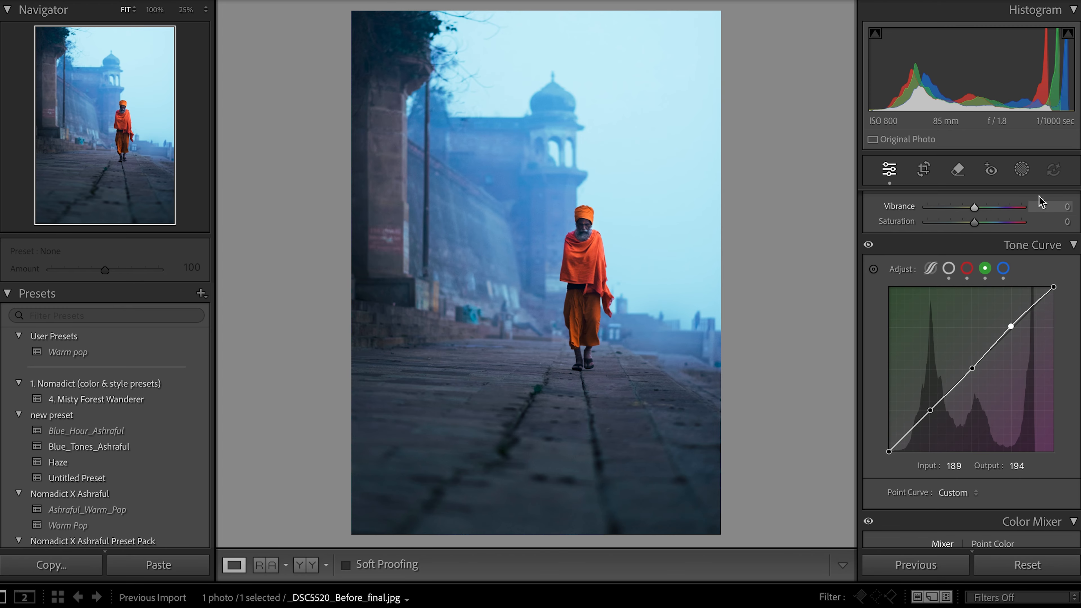
- Add a large radial gradient mask centred just outside the photo's upper right corner, reaching across to its left edge
left_click(1022, 170)
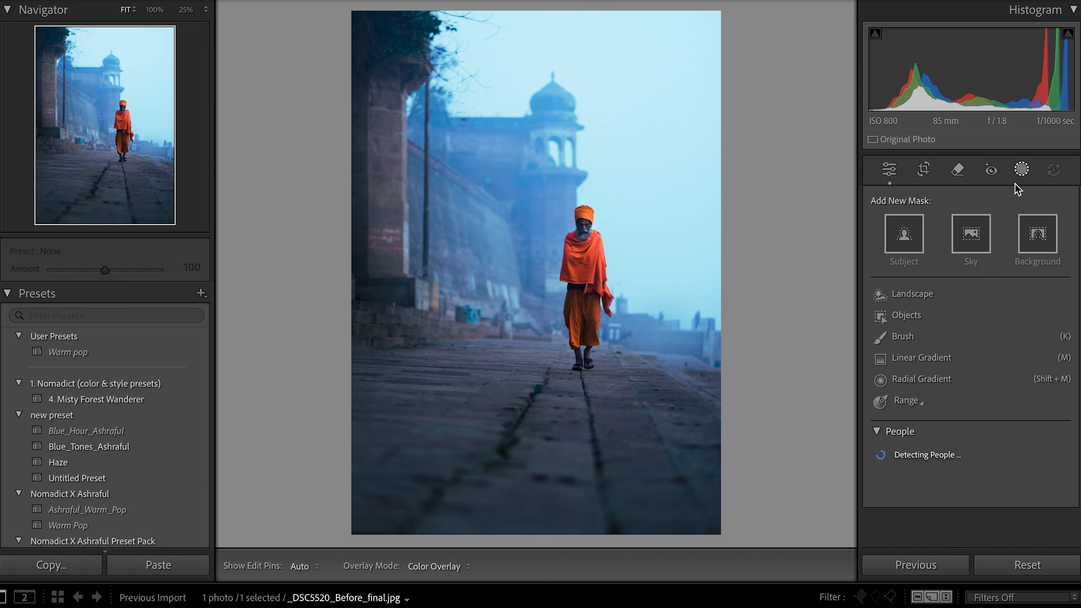
left_click(938, 380)
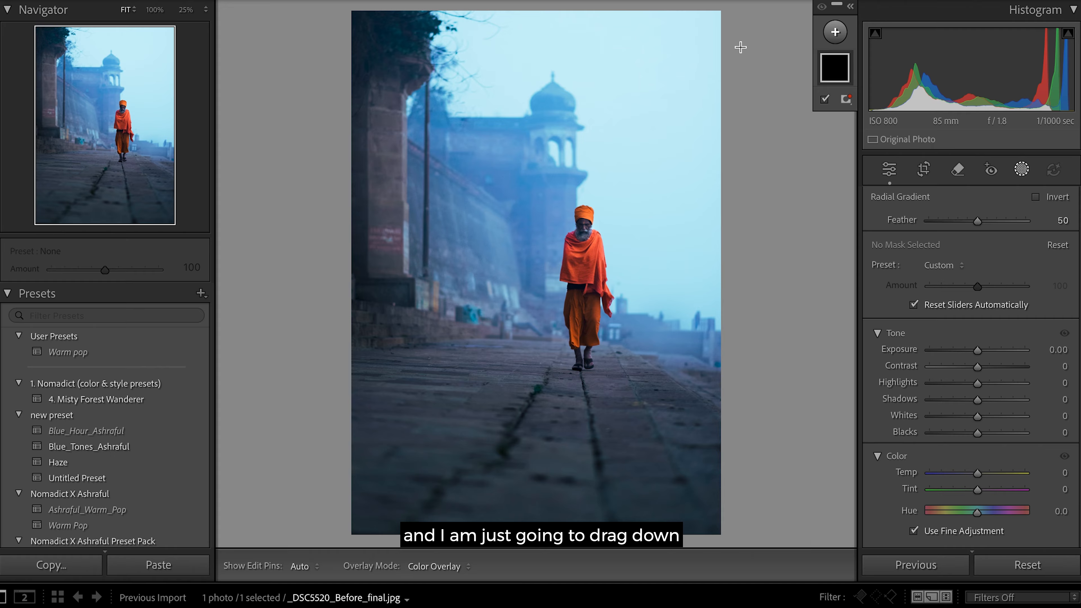
left_click_drag(740, 48, 353, 489)
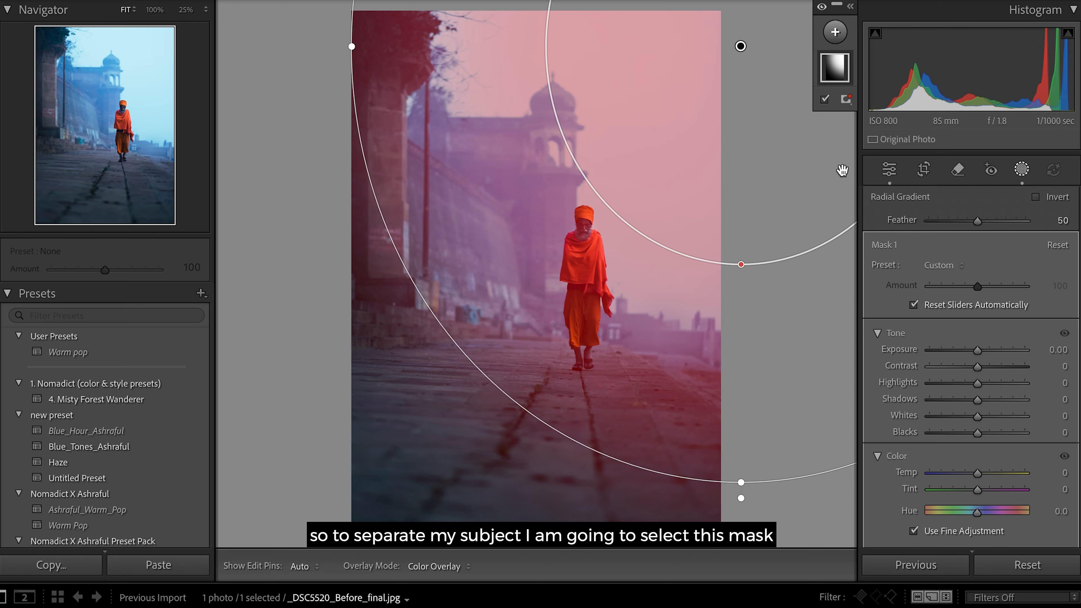
- Intersect the radial mask with the subject selection and turn off that selection's inversion to leave the man out of the mask
left_click(840, 79)
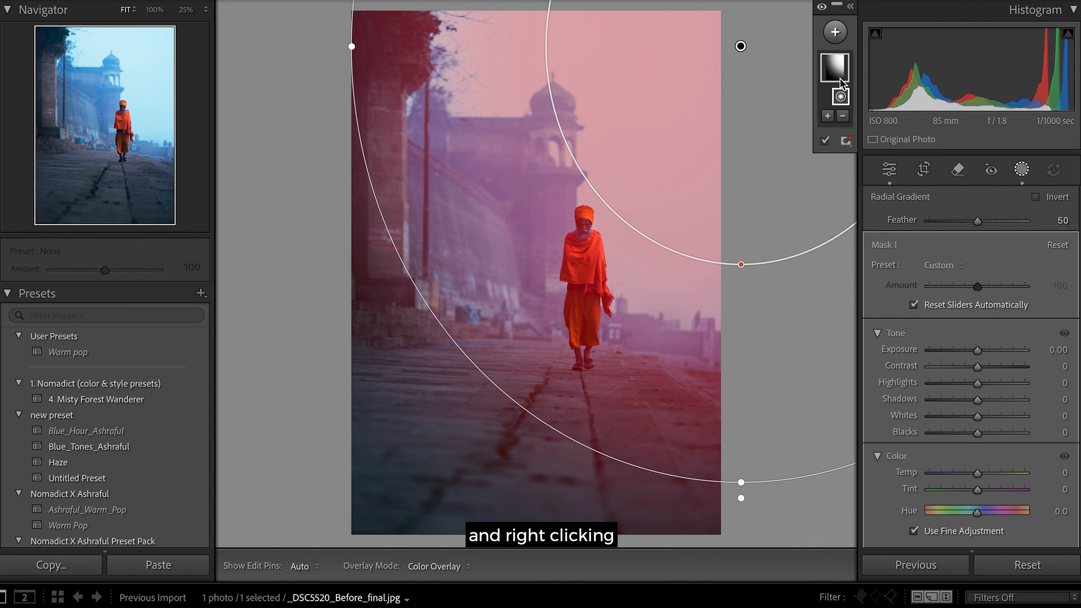
right_click(840, 81)
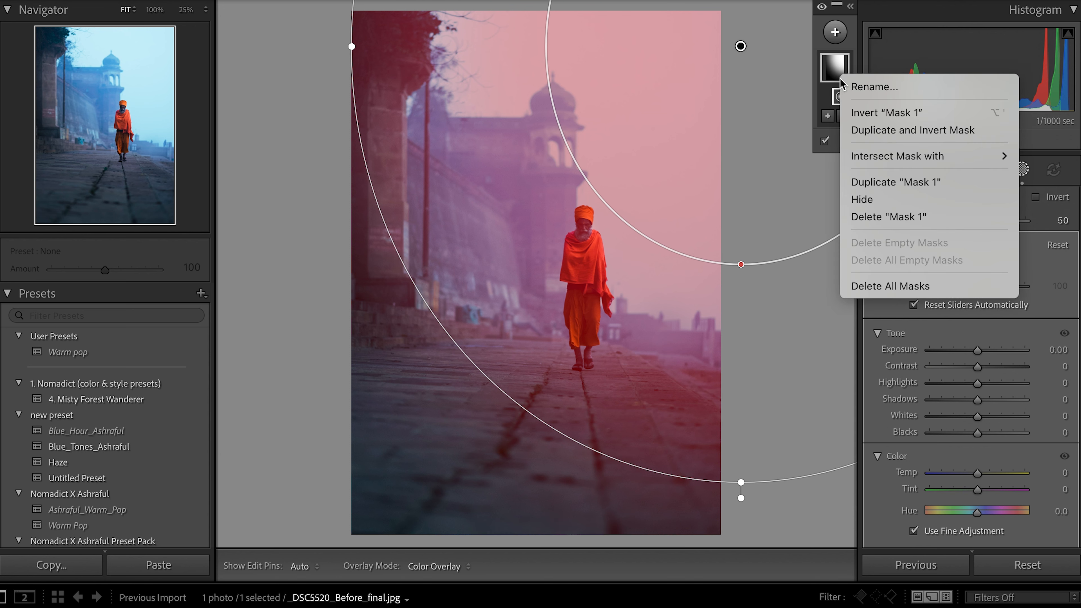
mouse_move(901, 158)
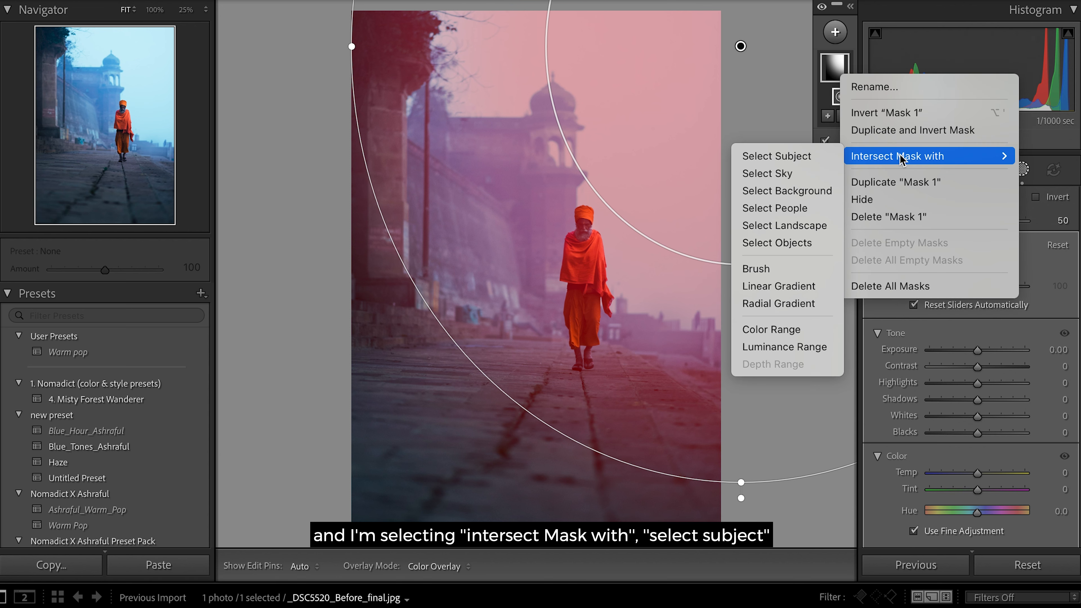
left_click(824, 159)
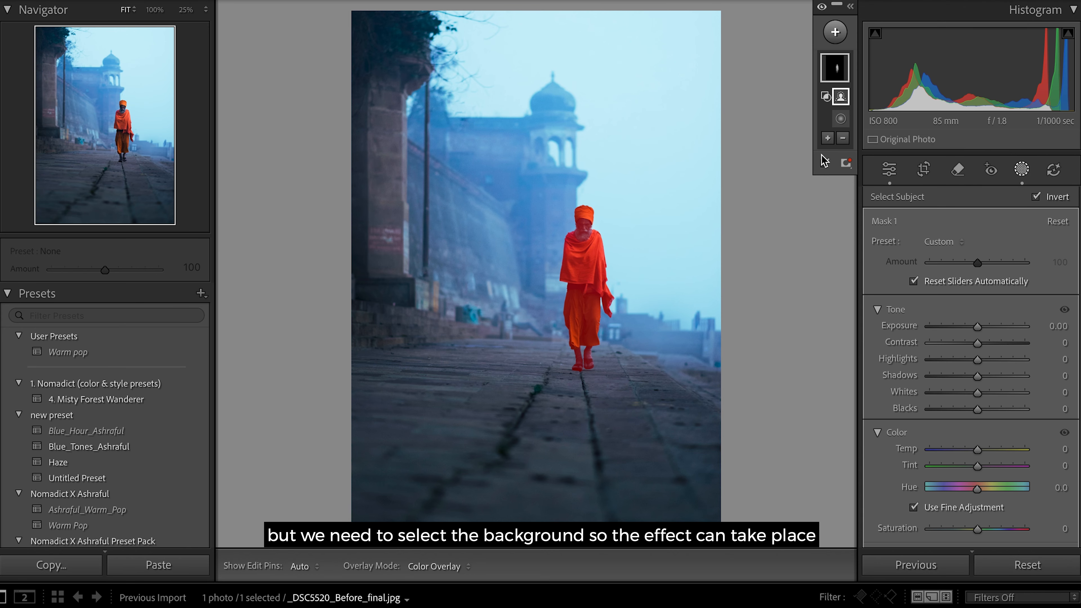
right_click(842, 98)
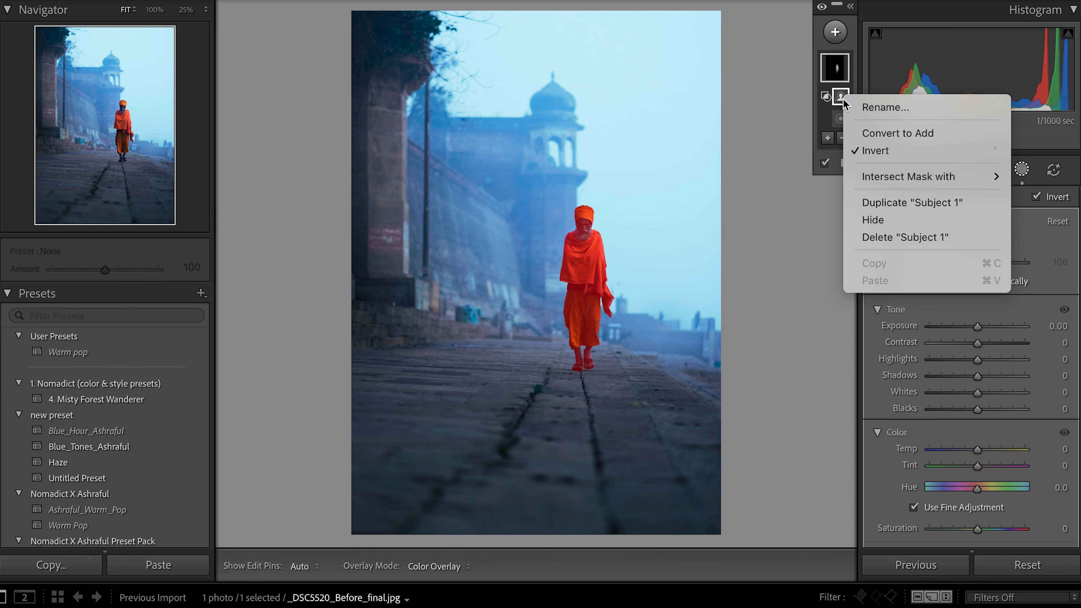
left_click(888, 149)
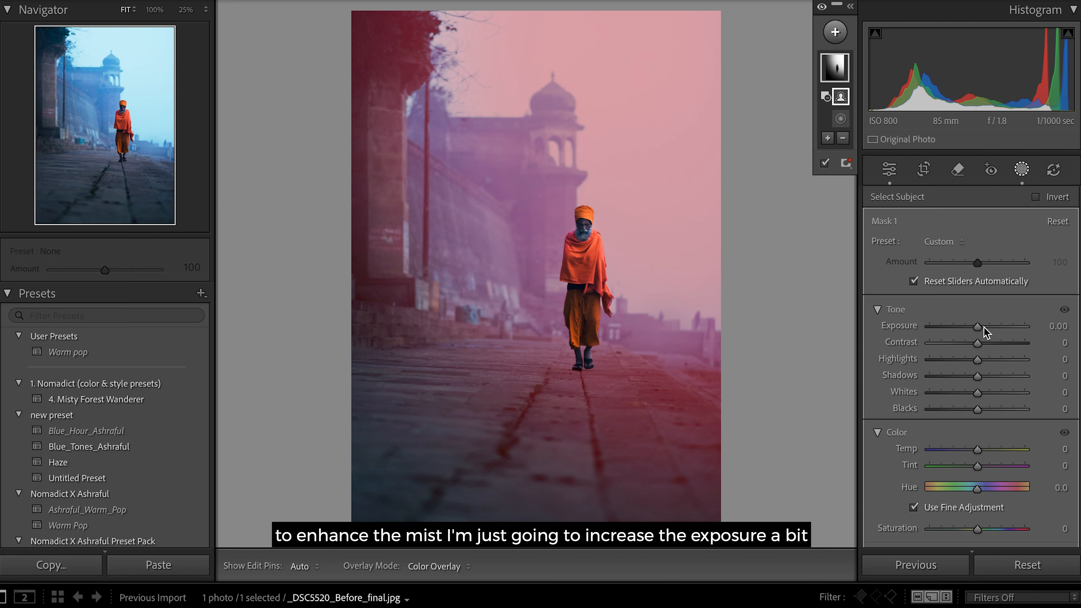
- Enhance the mist in the background mask with exposure 0.18, clarity -26 and dehaze -26
left_click_drag(982, 327, 984, 327)
scroll(1005, 327, "down", 1)
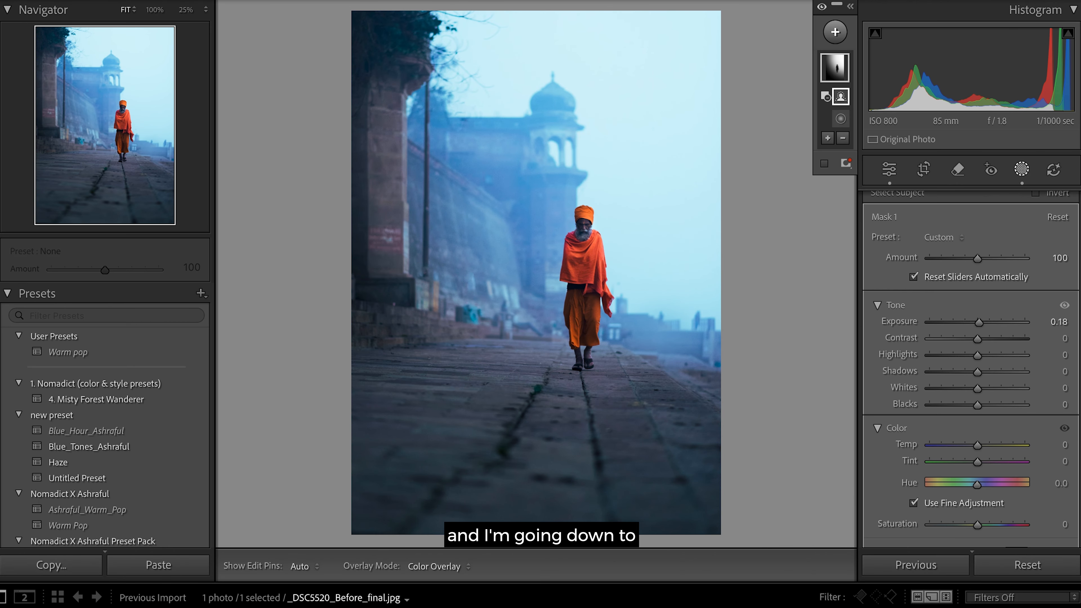
scroll(970, 370, "down", 10)
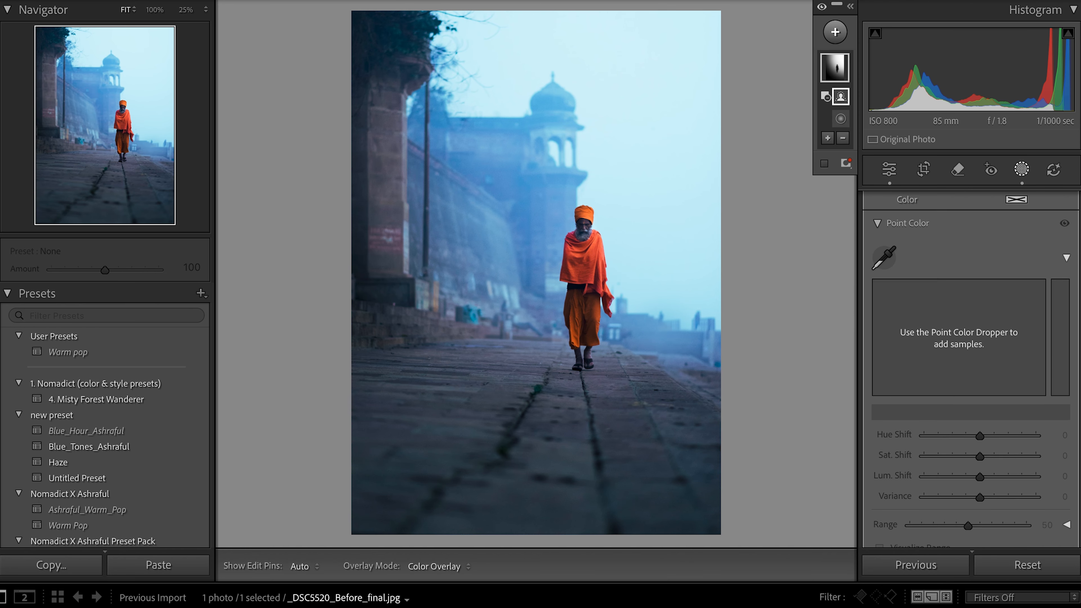
scroll(970, 371, "down", 8)
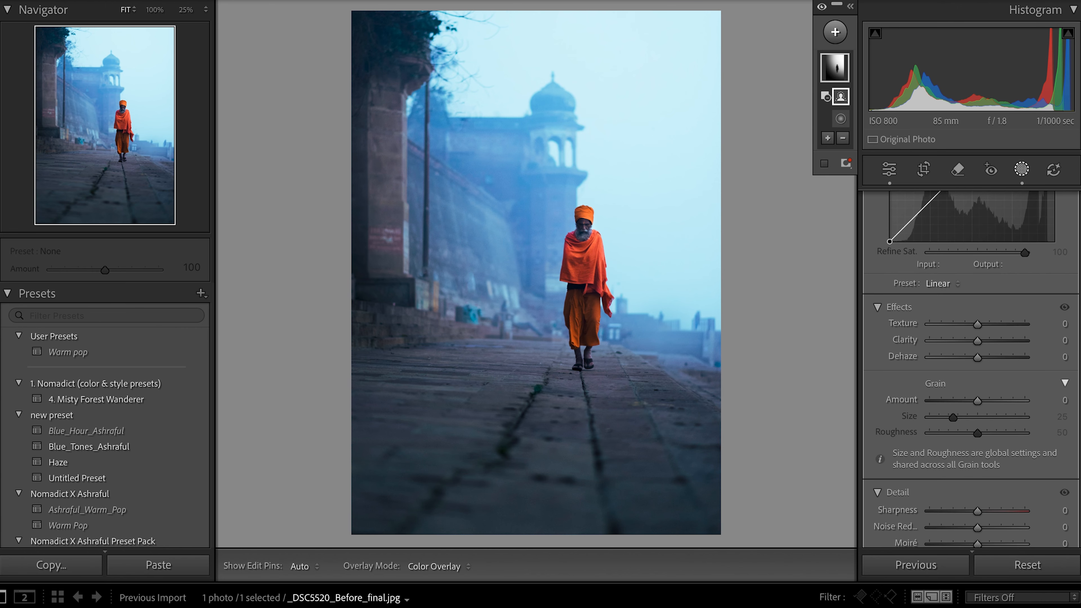
scroll(970, 370, "down", 1)
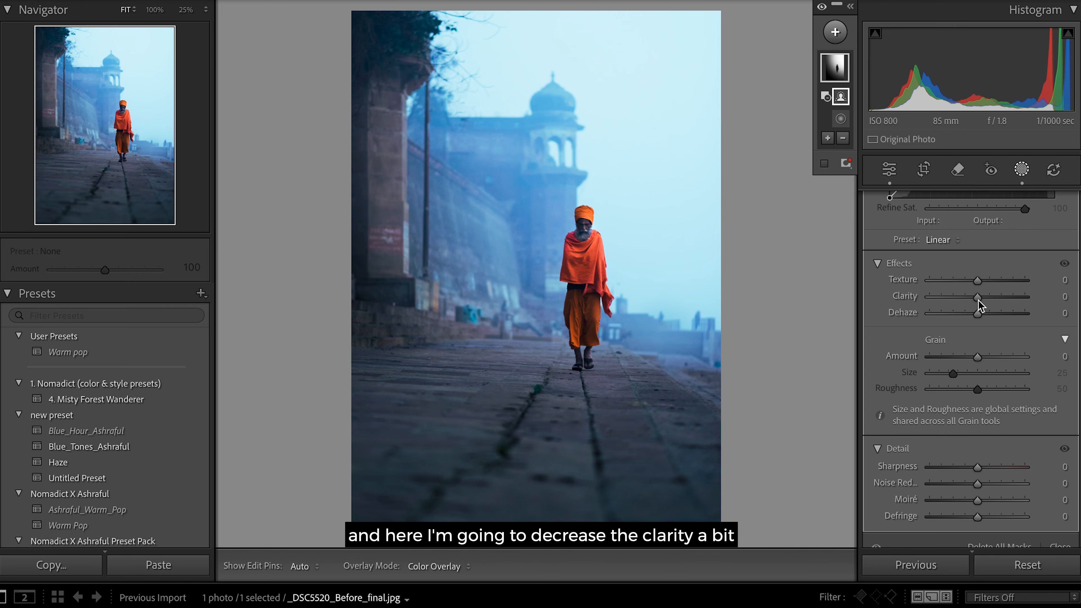
mouse_move(977, 300)
left_mouse_down()
mouse_move(953, 298)
mouse_move(965, 298)
left_mouse_up()
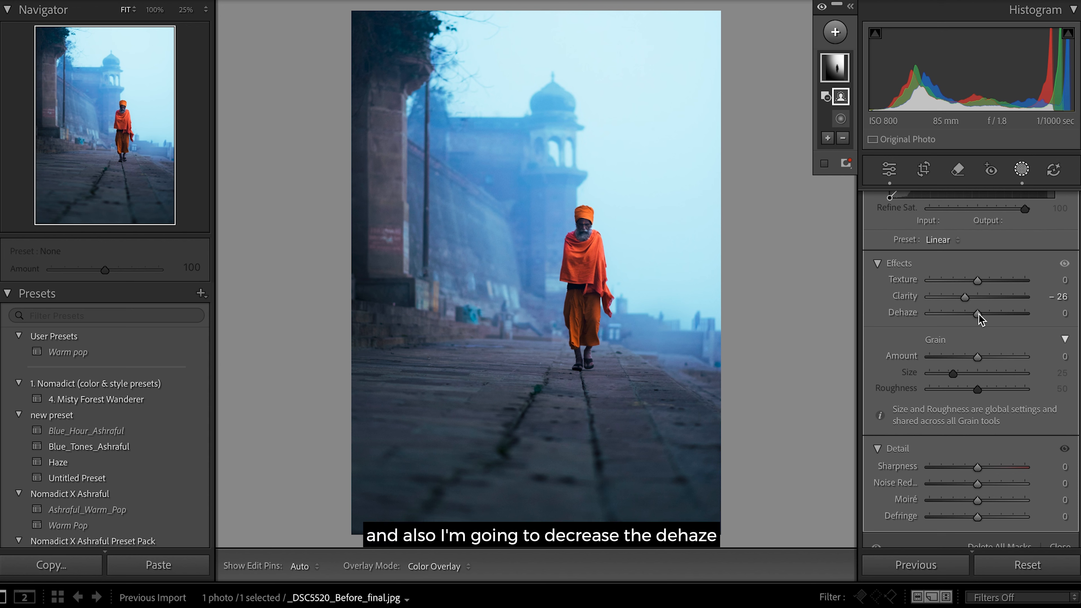
left_click_drag(978, 313, 962, 316)
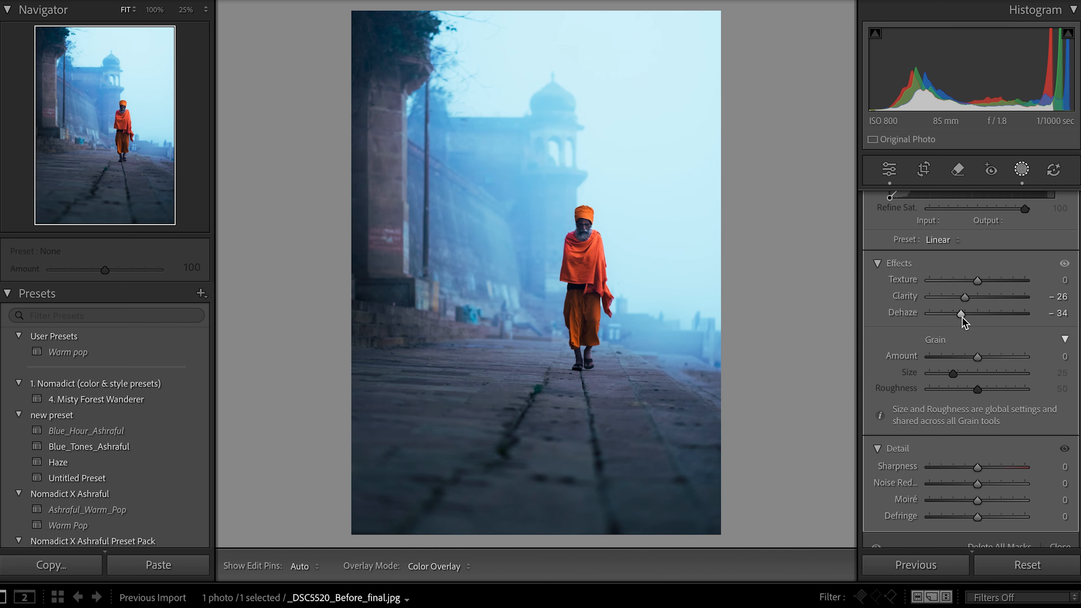
left_click_drag(962, 317, 964, 315)
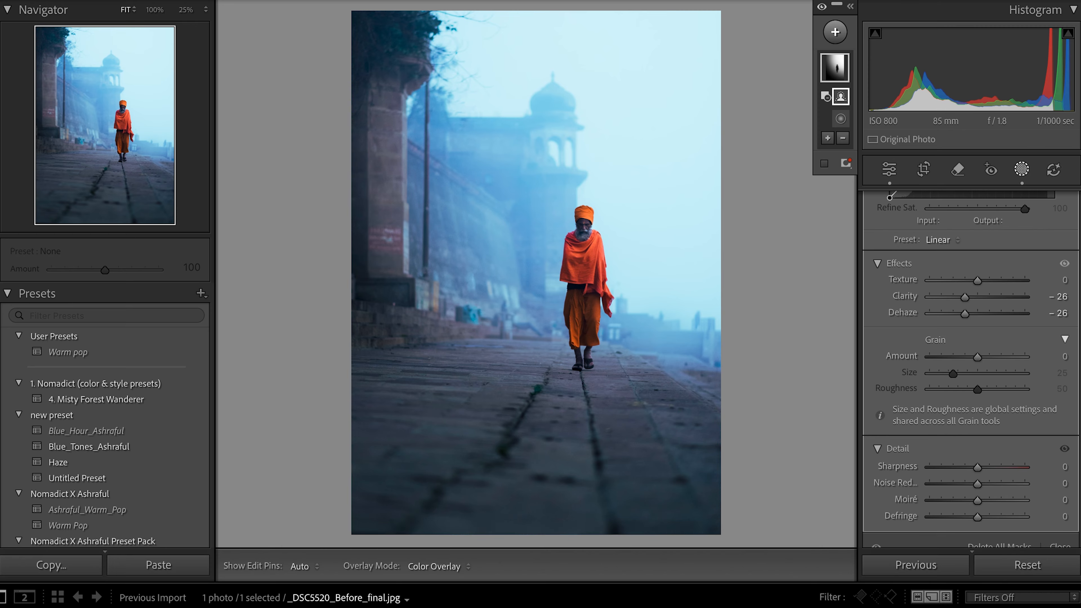
- Remove the distracting spots on the distant skyline, beside the man's feet and on the foreground pavement using generative AI with brush size 11
left_click(958, 170)
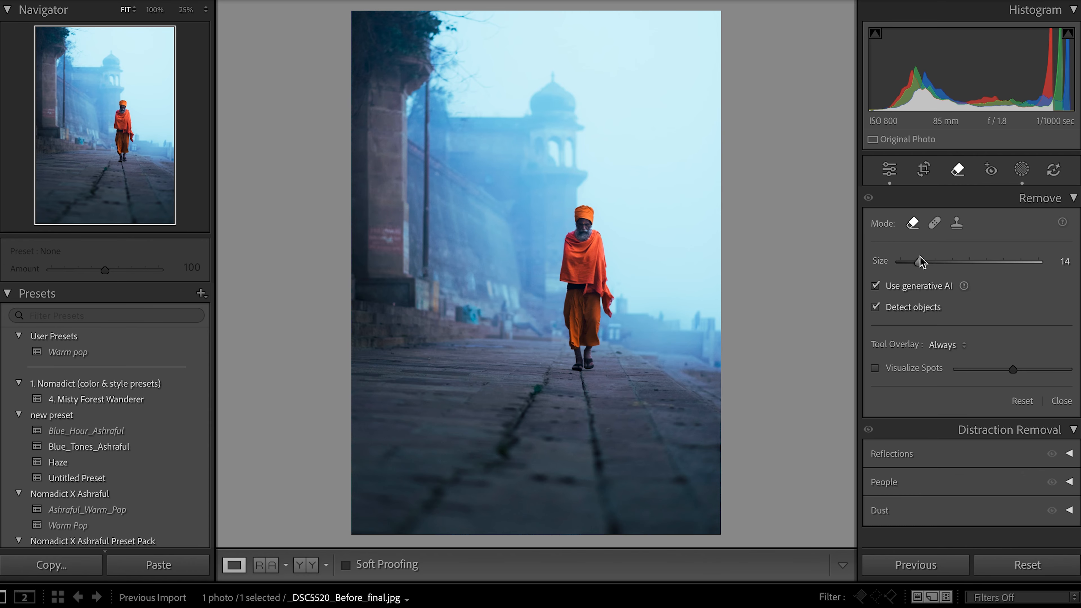
left_click_drag(919, 258, 914, 264)
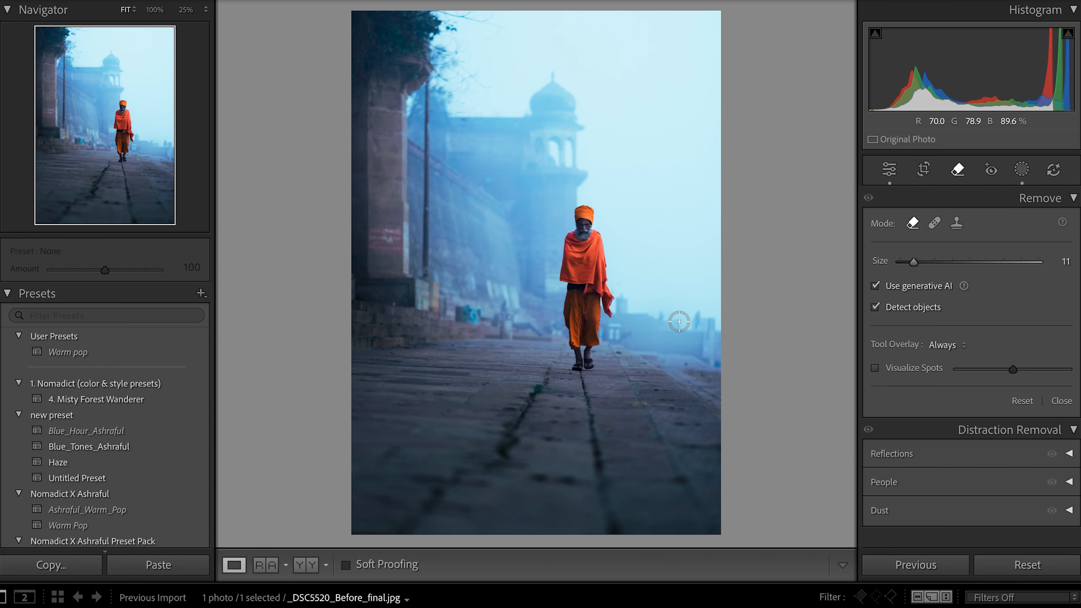
left_click_drag(697, 314, 697, 322)
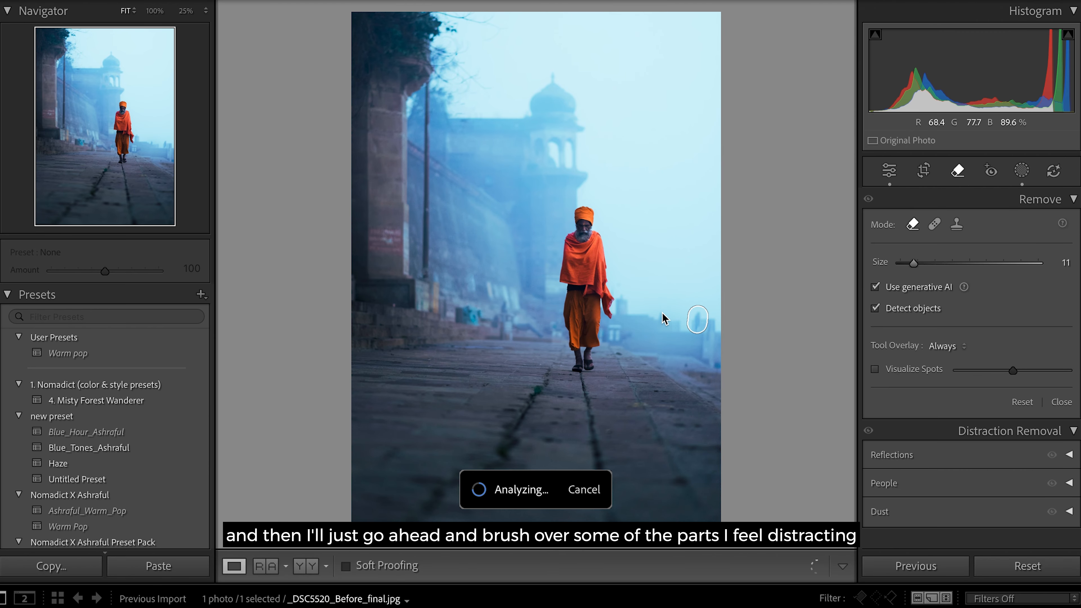
left_click(662, 318)
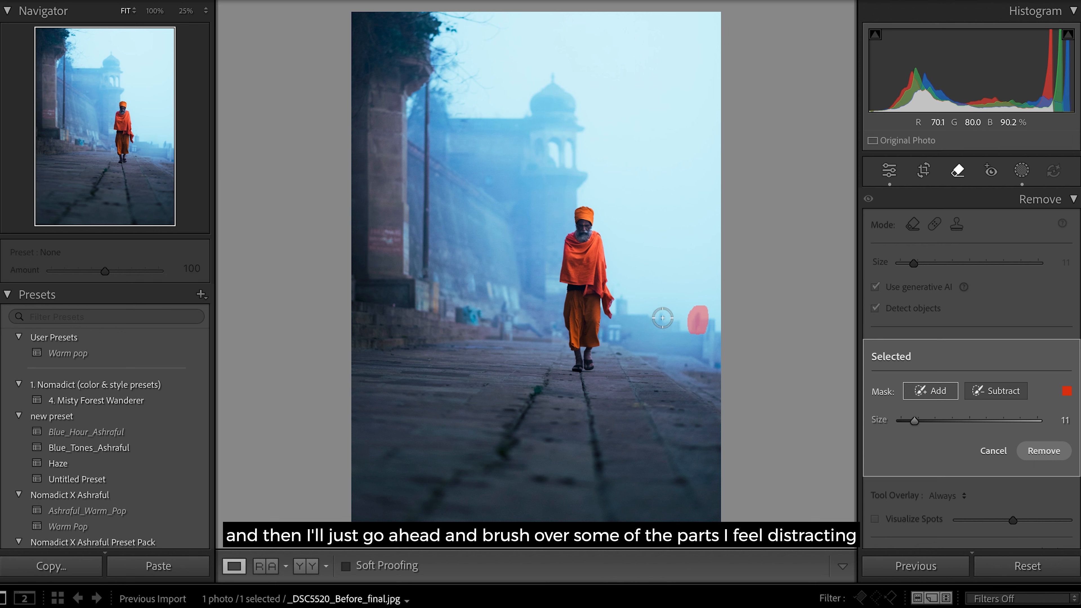
left_click(538, 478)
left_click(568, 483)
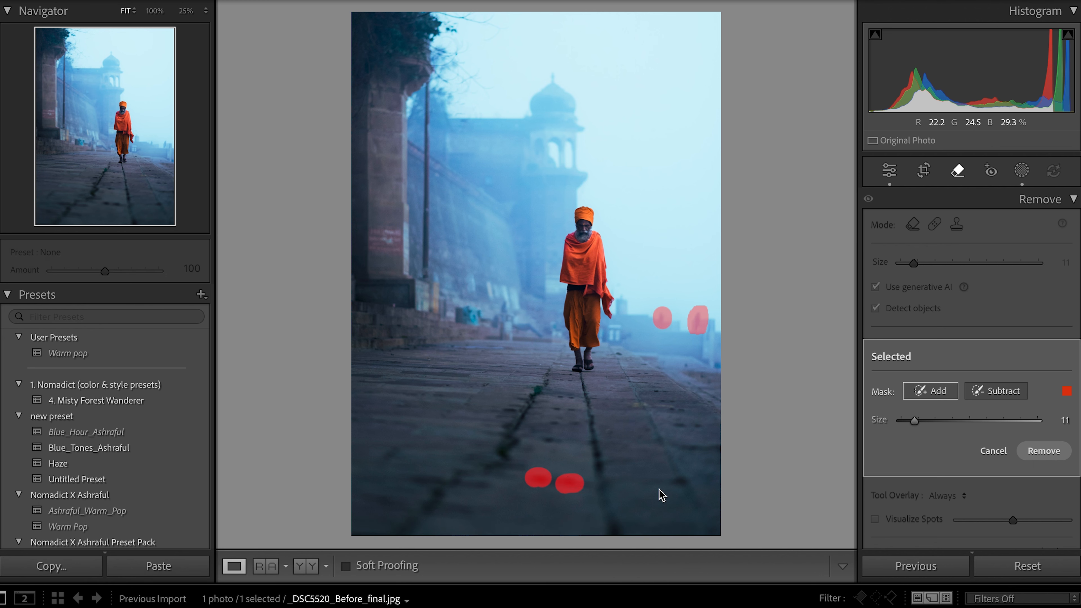
left_click(672, 481)
left_click(619, 354)
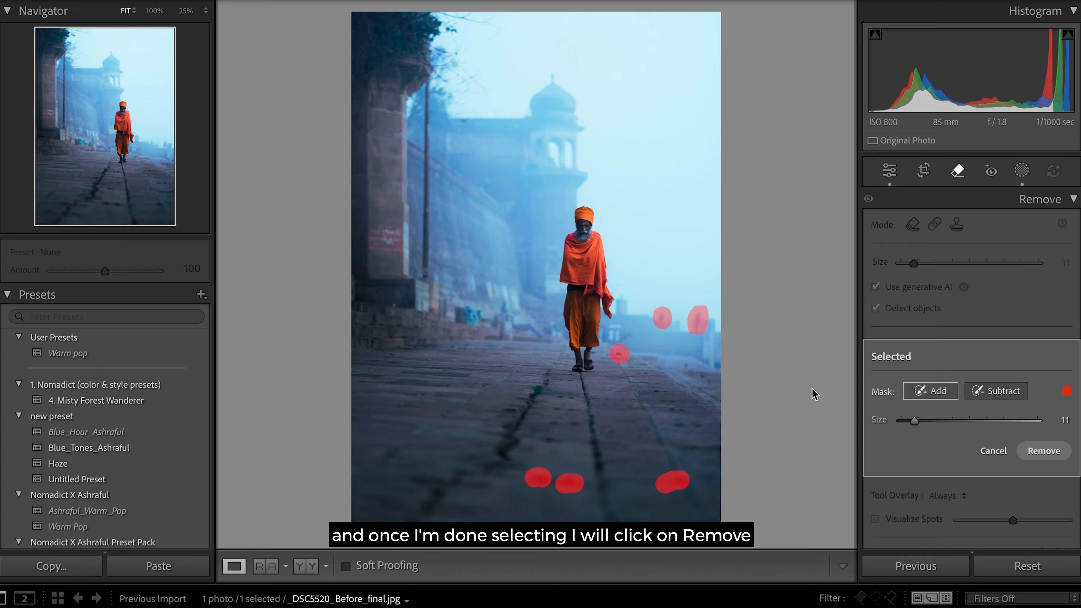
left_click(1057, 457)
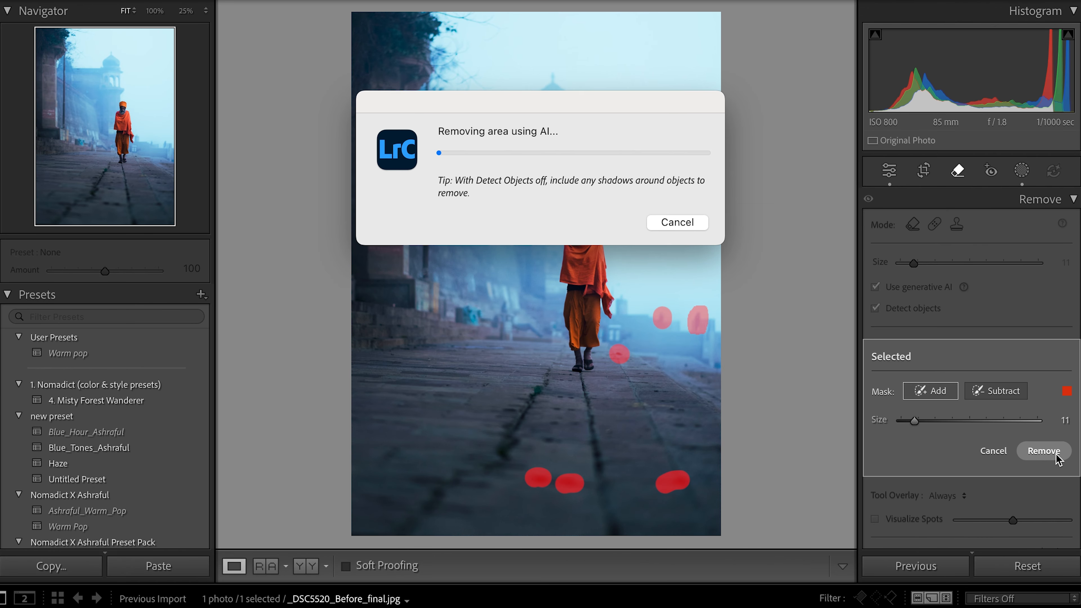